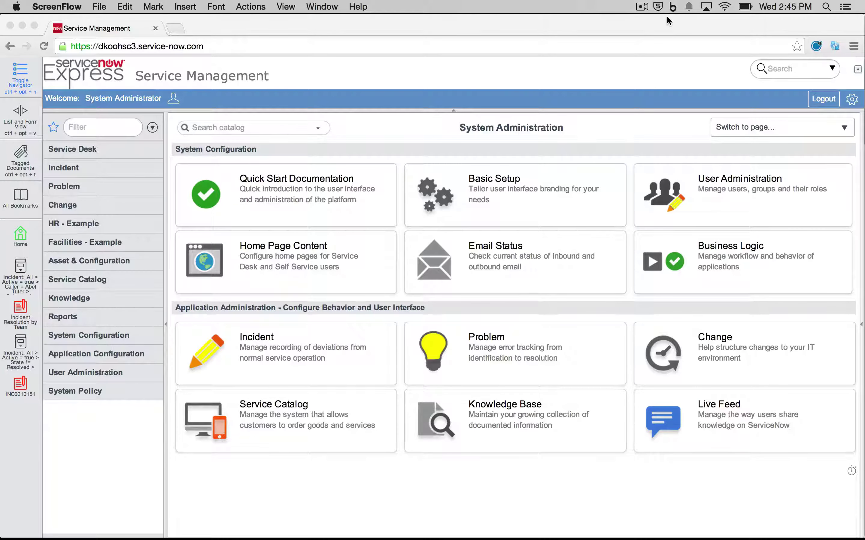
- Open incident INC0010151 from the sidebar bookmark and change its Priority to 1 - Critical
left_click(21, 394)
left_click(21, 394)
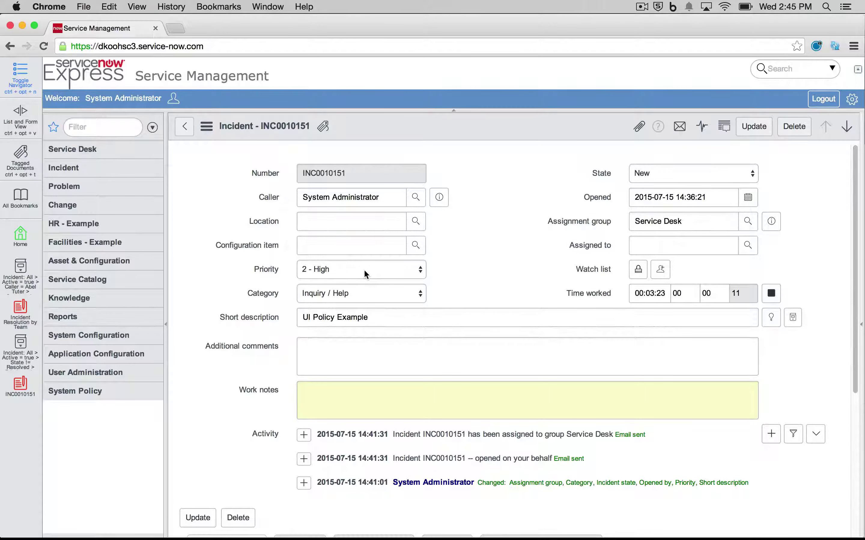
left_click(363, 268)
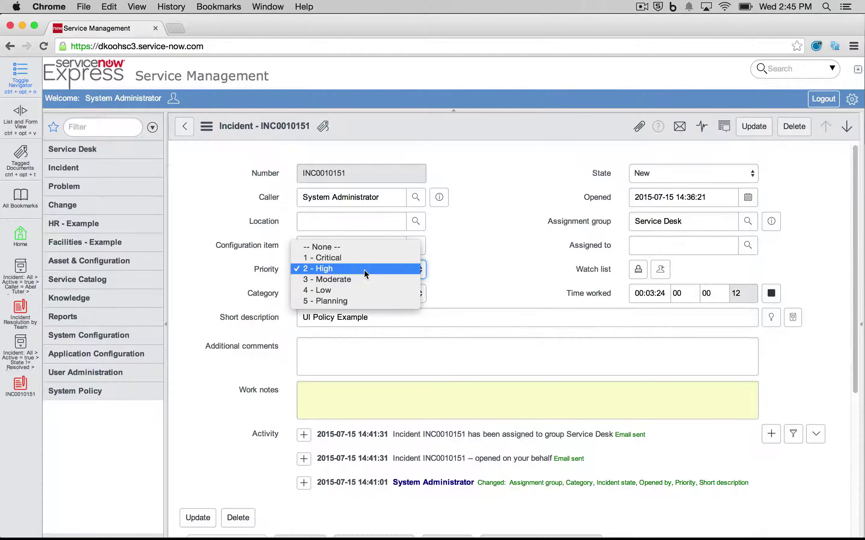
left_click(351, 259)
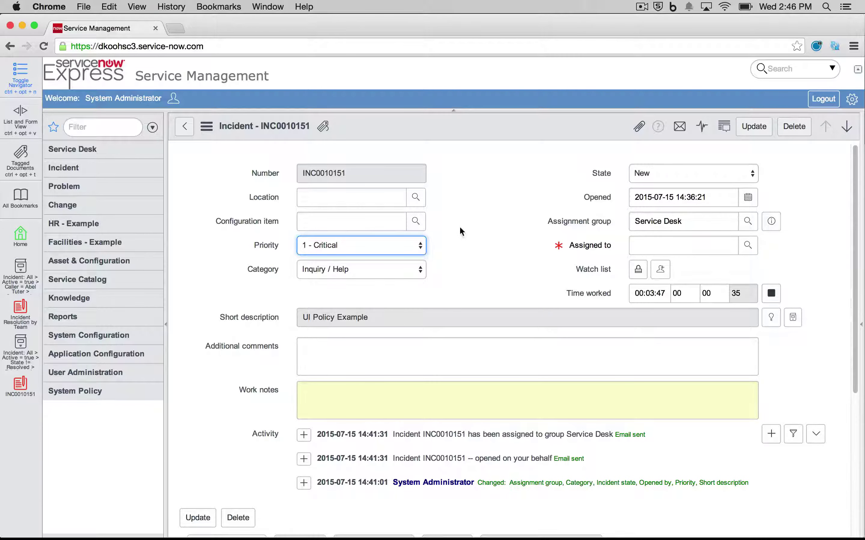
left_click(497, 198)
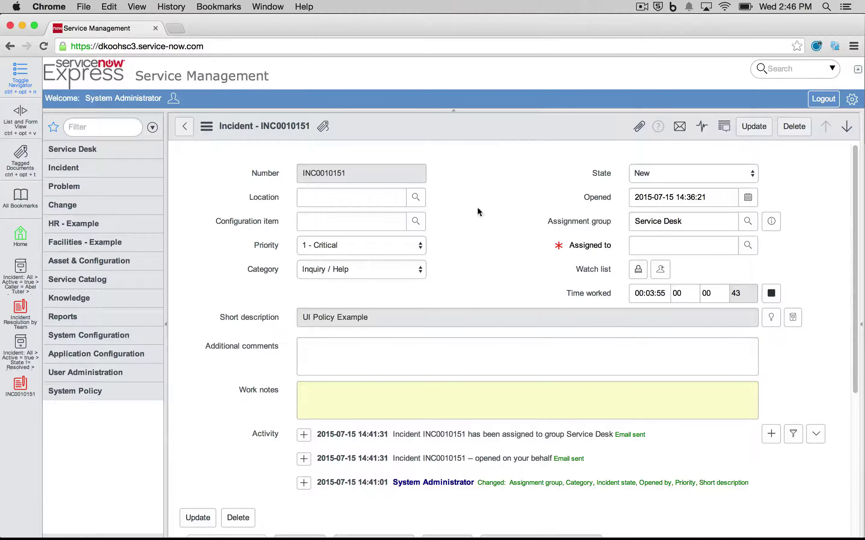
- Go to the incident UI Policies list via Configure, discarding the unsaved incident changes
right_click(485, 128)
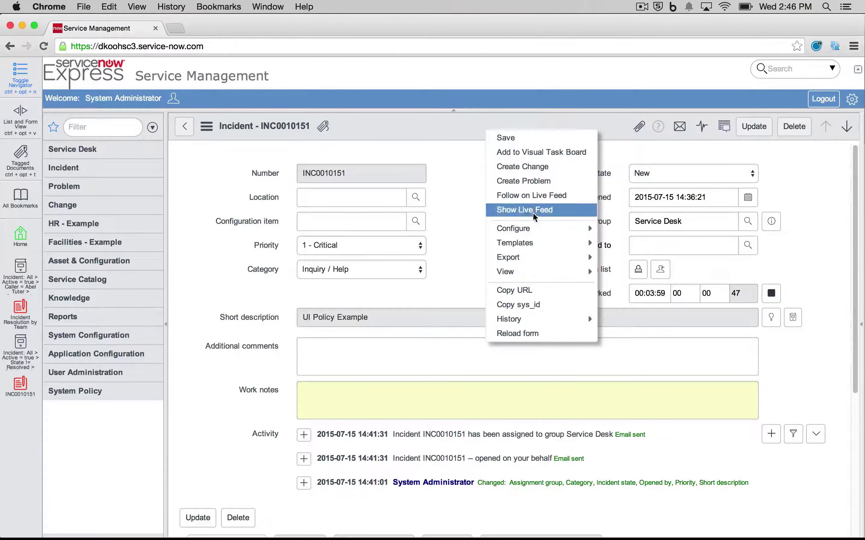
mouse_move(540, 231)
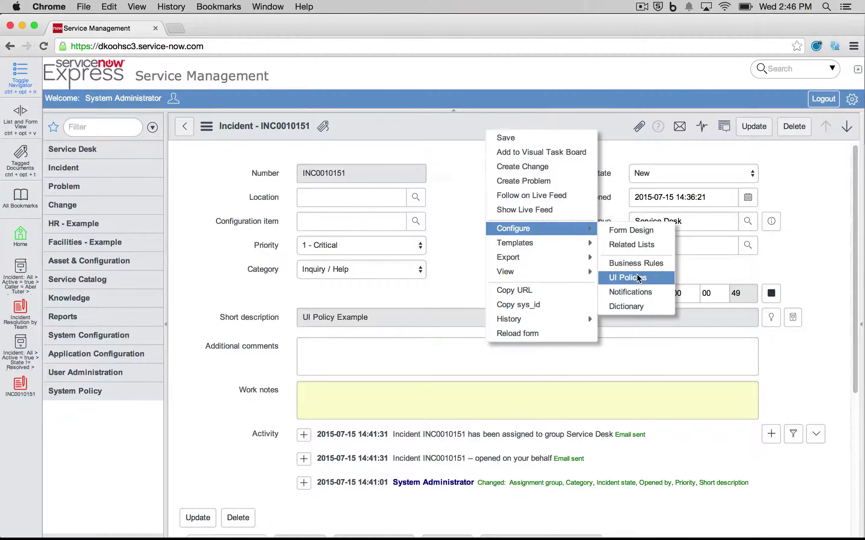
left_click(629, 277)
left_click(523, 204)
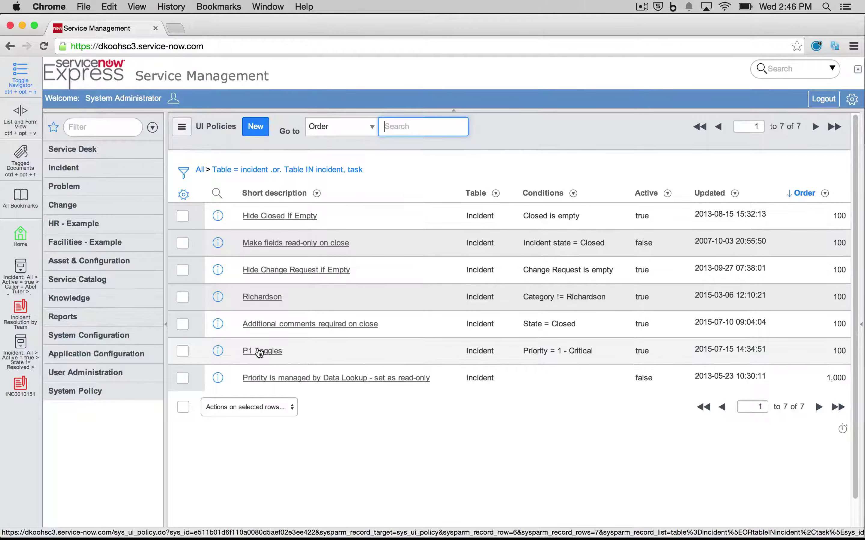
left_click(260, 352)
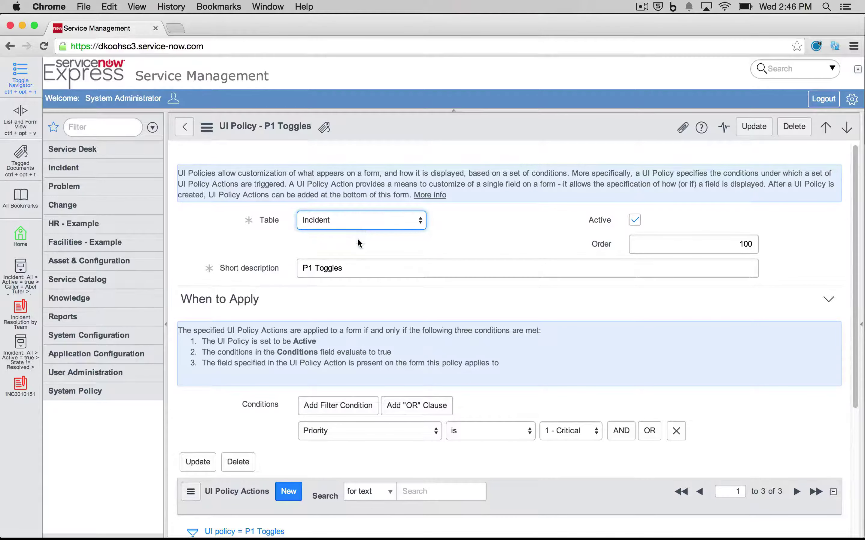
left_click(350, 269)
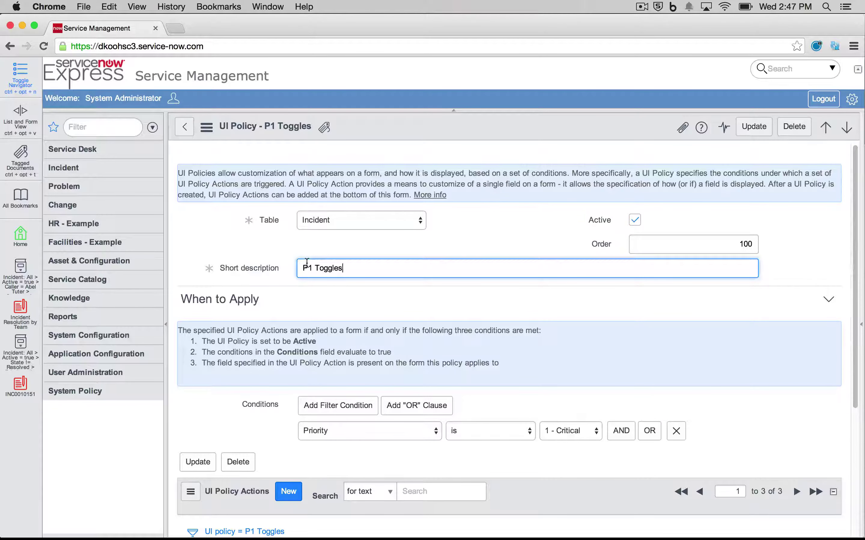
scroll(351, 265, "down", 1)
scroll(352, 264, "down", 4)
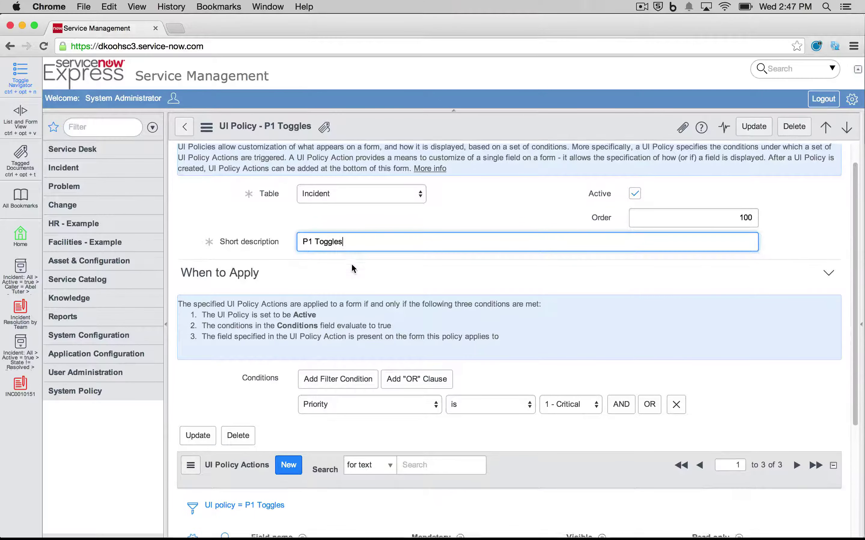
scroll(352, 268, "down", 10)
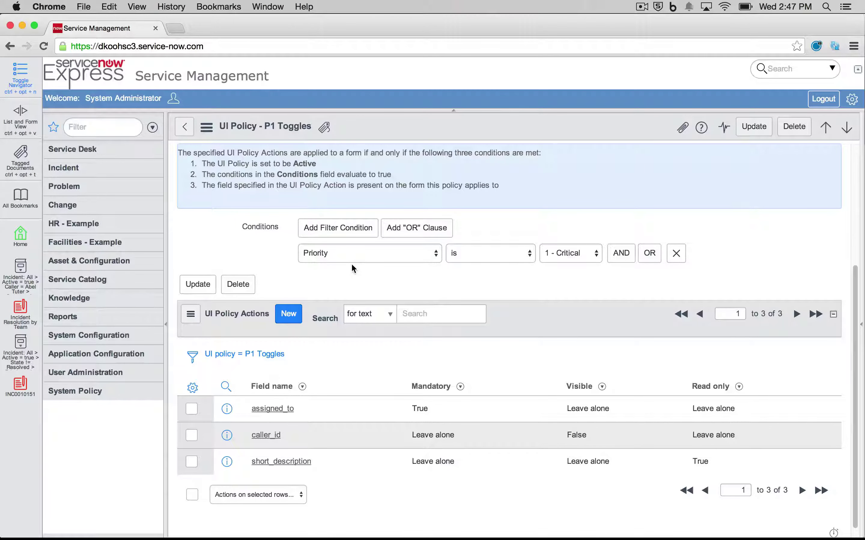
scroll(352, 267, "up", 4)
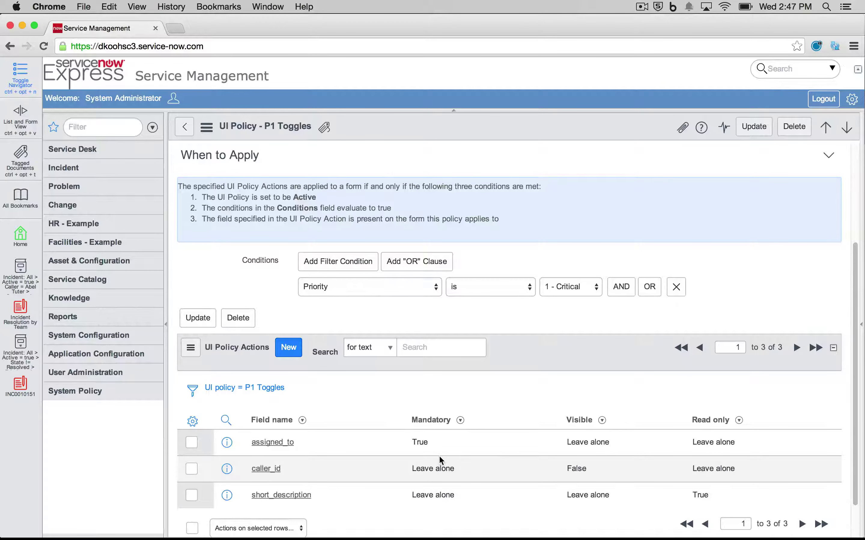
- Add a P1 Toggles policy action setting Additional comments to Visible False, and submit it
left_click(288, 348)
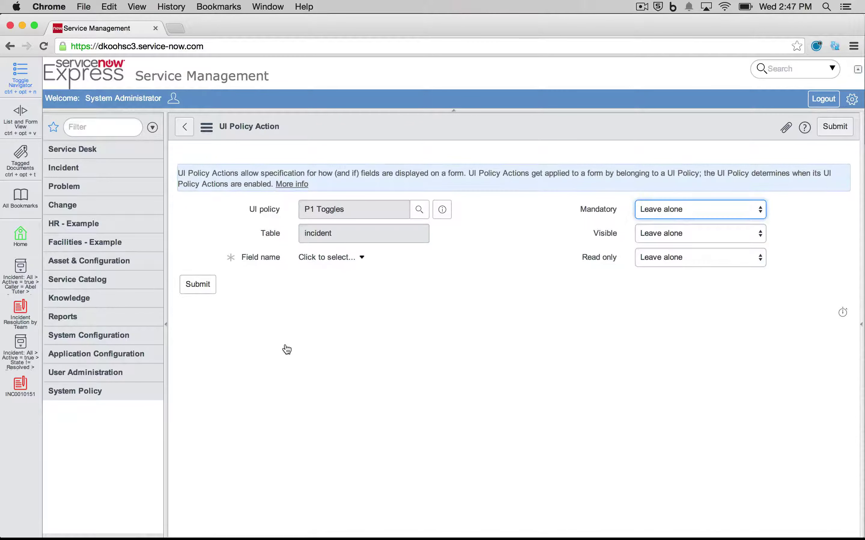
left_click(340, 261)
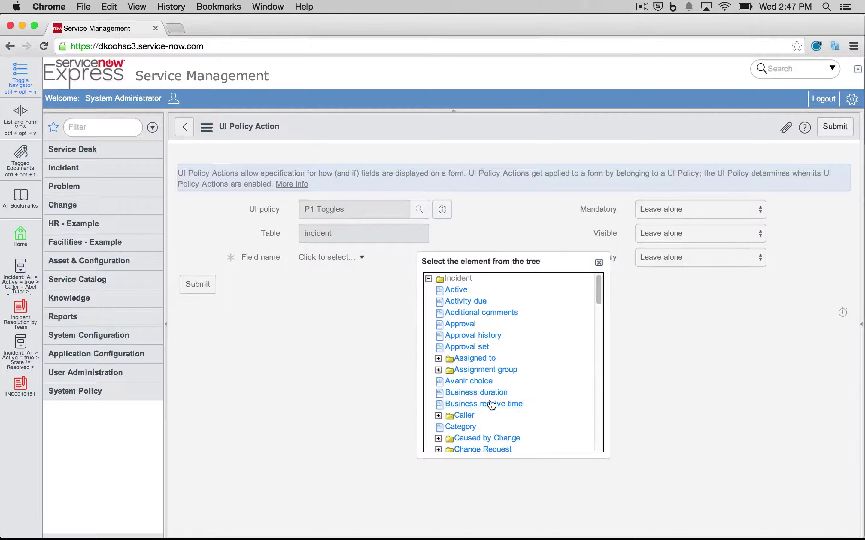
left_click(483, 315)
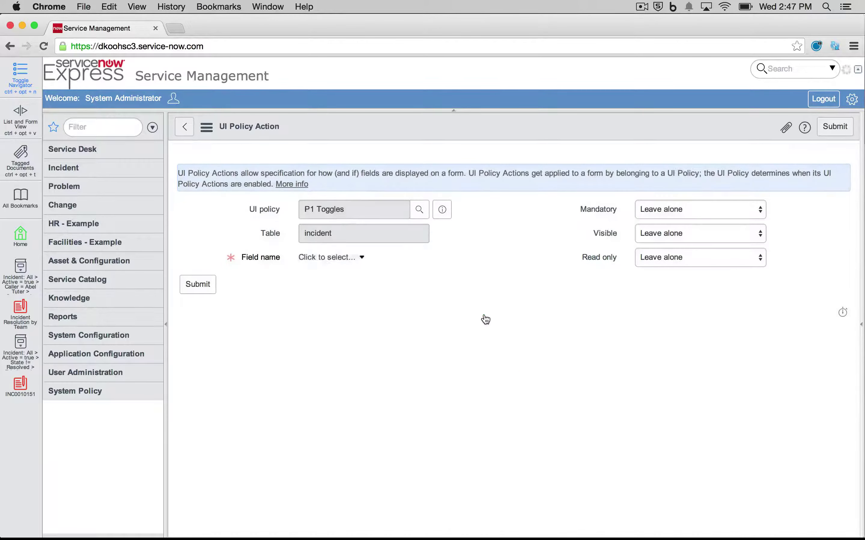
left_click(664, 233)
left_click(664, 253)
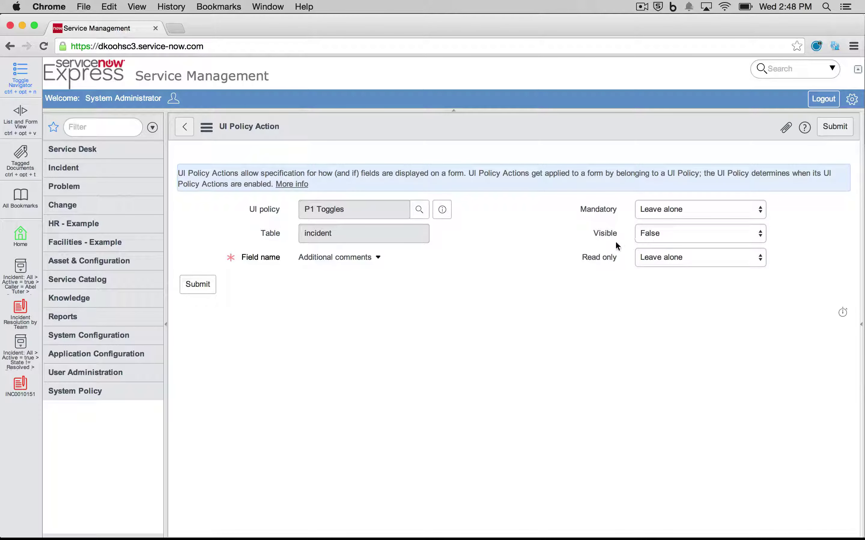
left_click(664, 237)
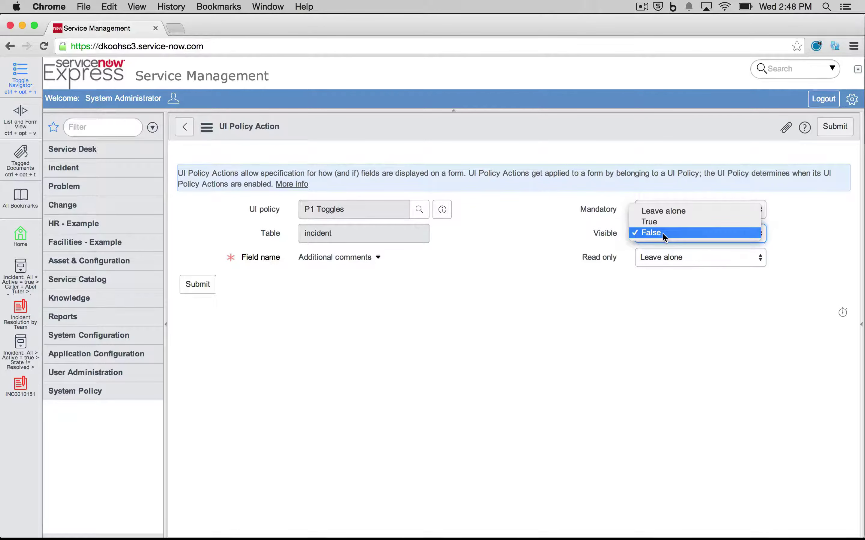
left_click(663, 235)
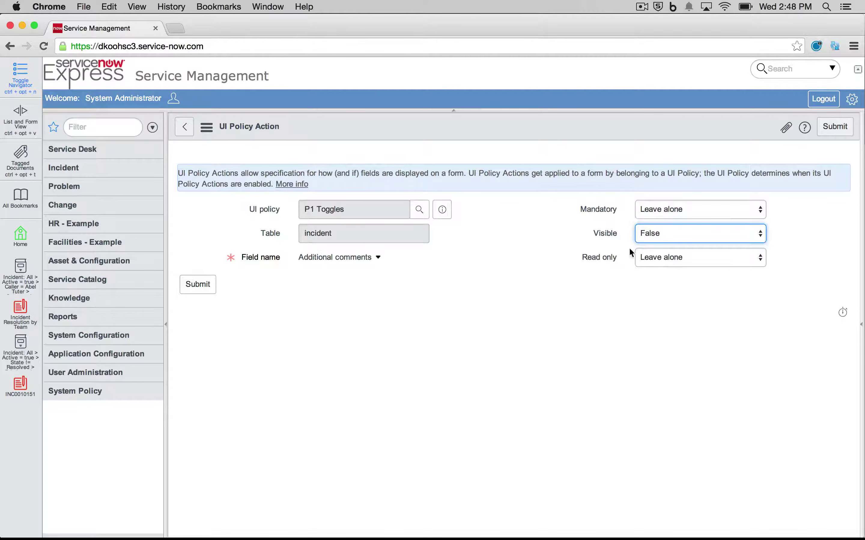
left_click(207, 285)
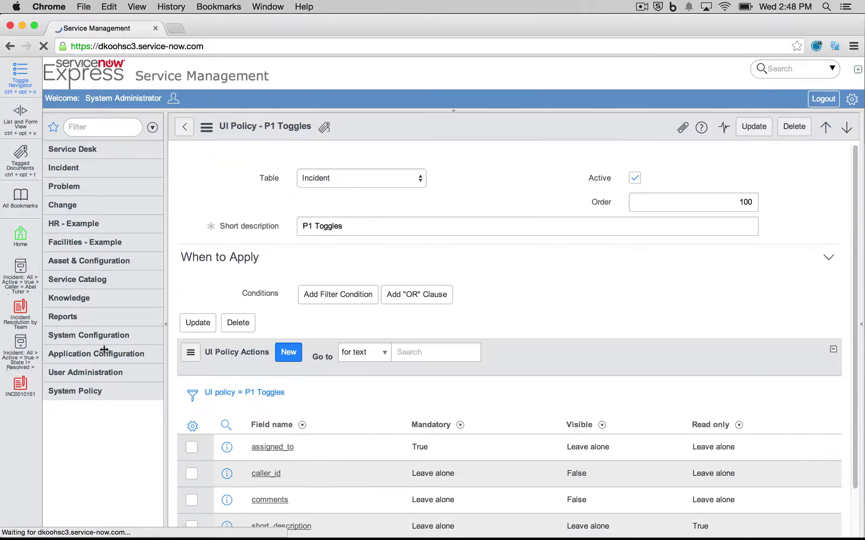
- Reopen INC0010151, switch Priority between 1 - Critical and 2 - High, and check Assigned to and Short description
left_click(20, 392)
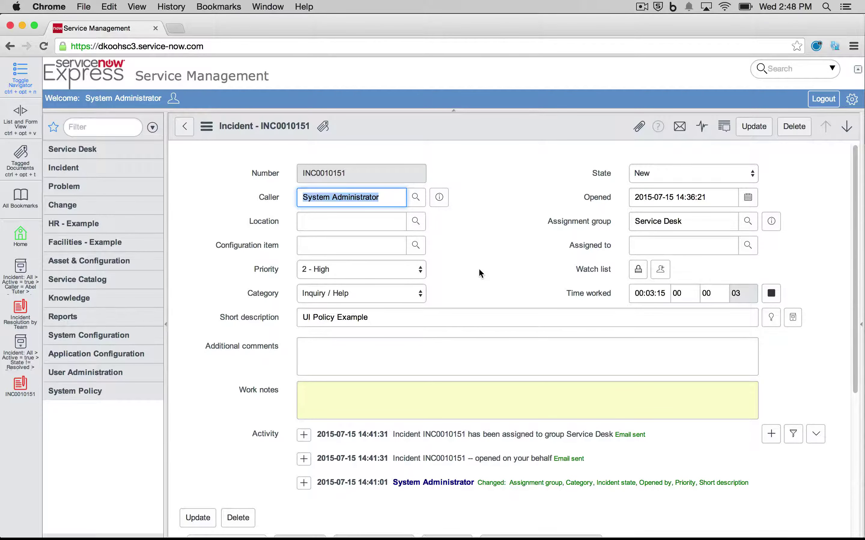
left_click(373, 261)
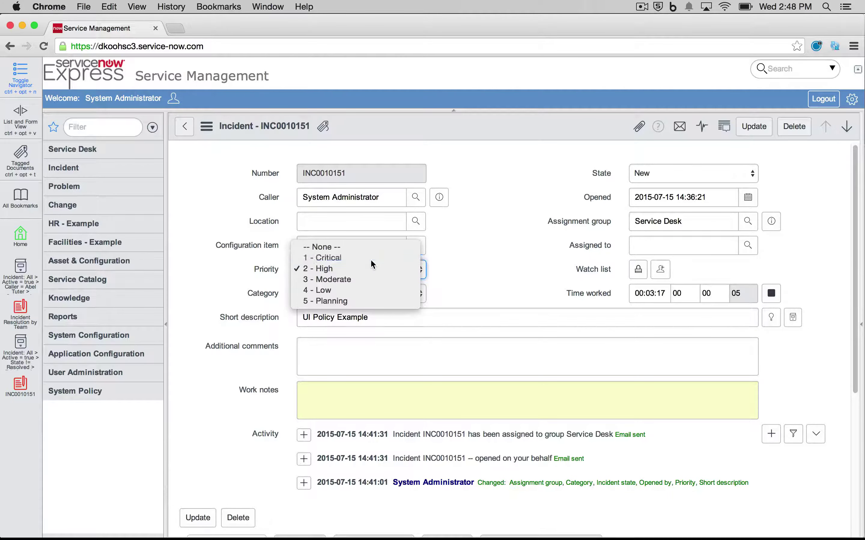
left_click(370, 259)
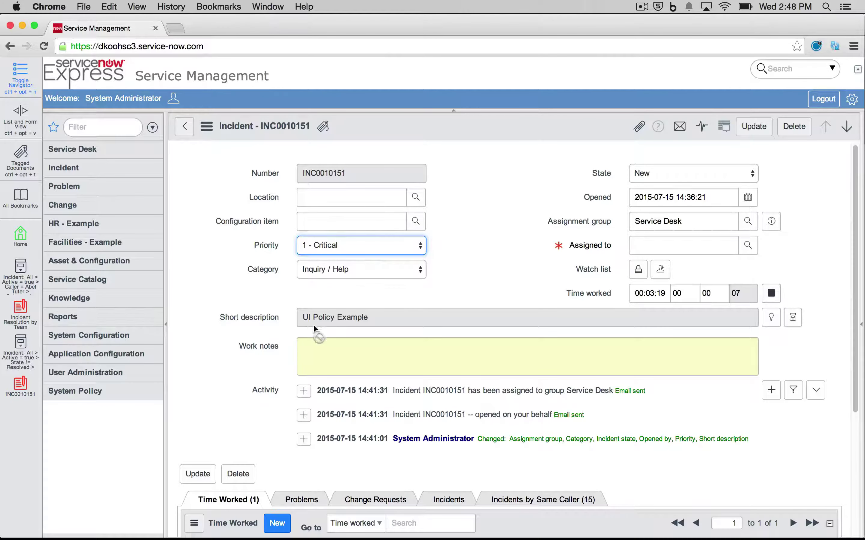
left_click(347, 246)
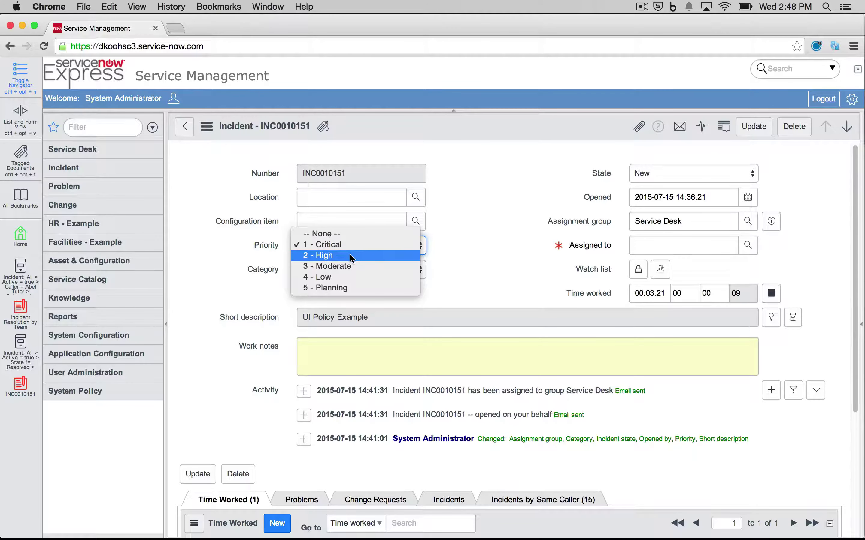
left_click(351, 257)
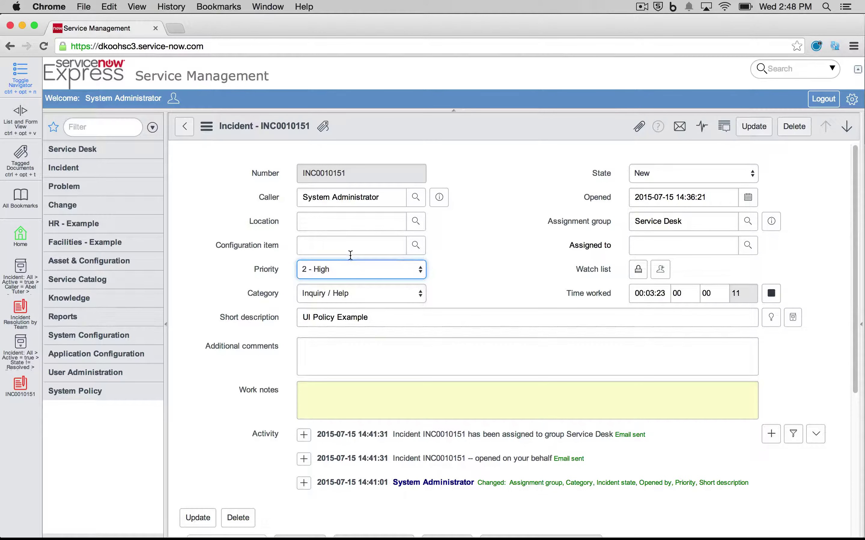
left_click(354, 274)
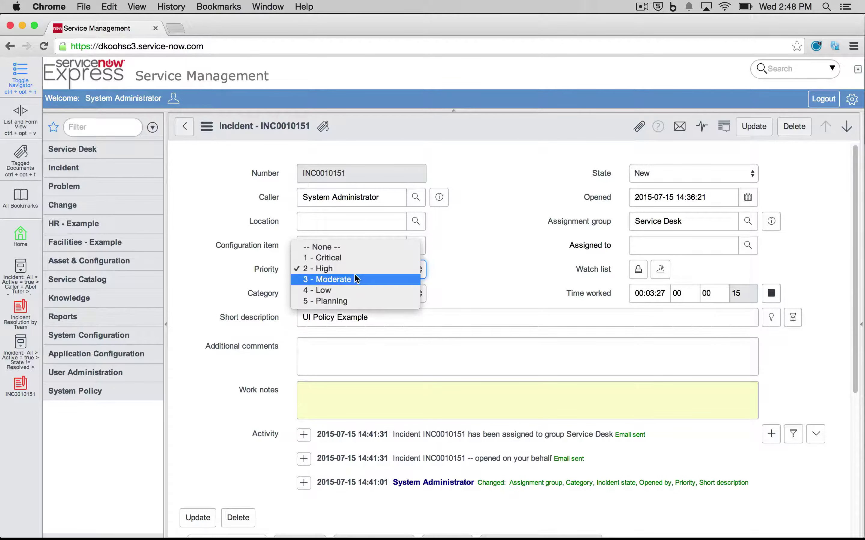
left_click(359, 261)
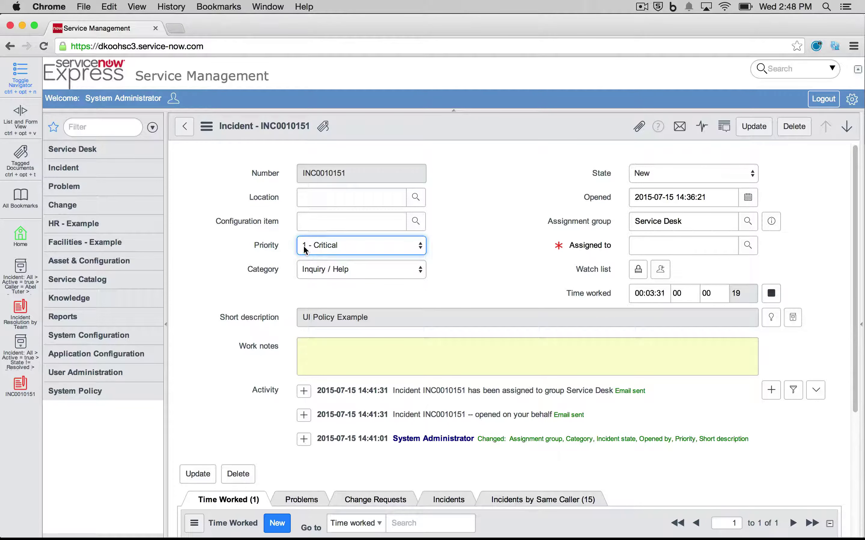
left_click(648, 244)
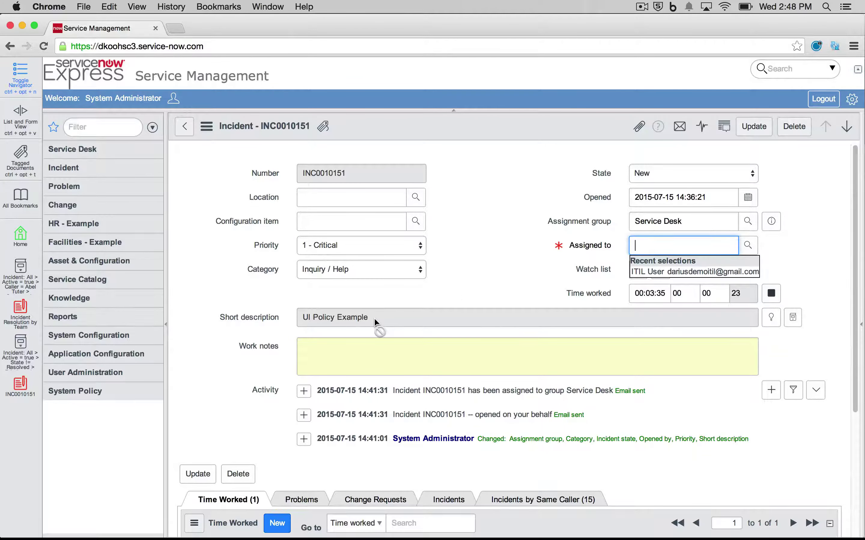
left_click_drag(374, 319, 316, 320)
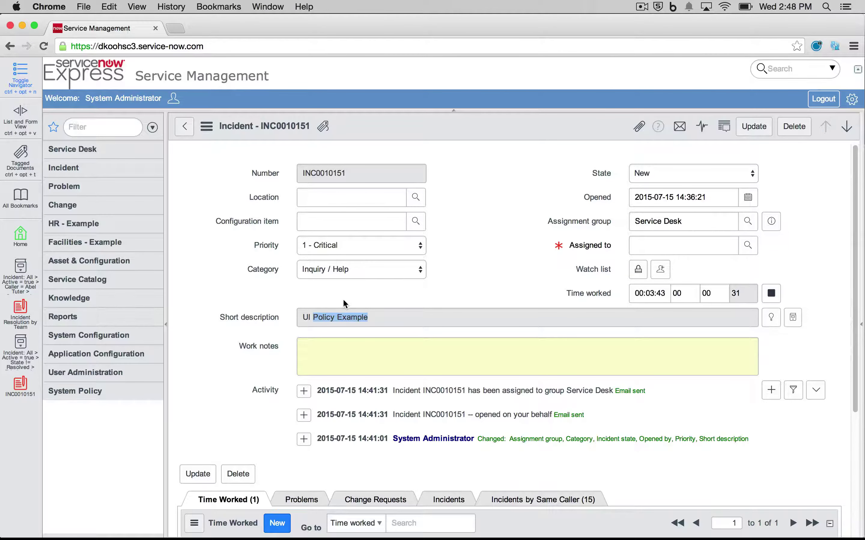
- Leave the incident for the home page and switch to the Self Service page
left_click(99, 83)
left_click(540, 206)
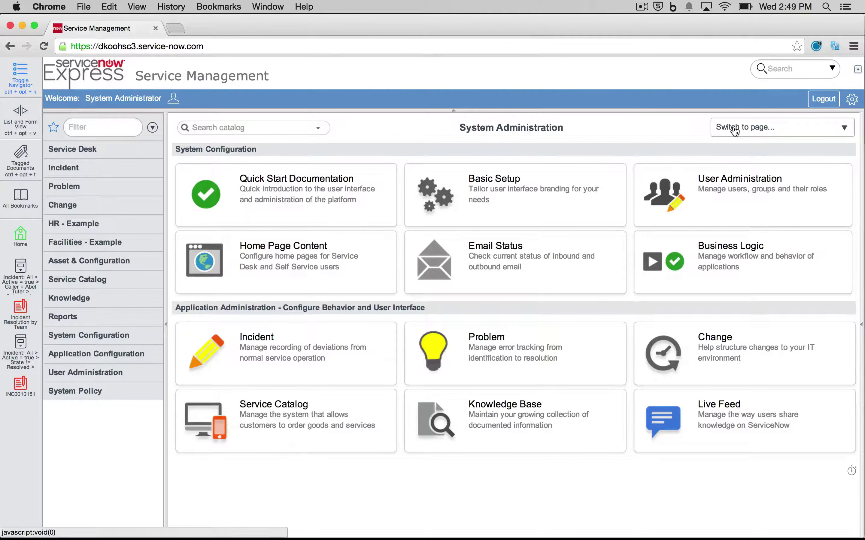
left_click(733, 129)
scroll(764, 221, "down", 10)
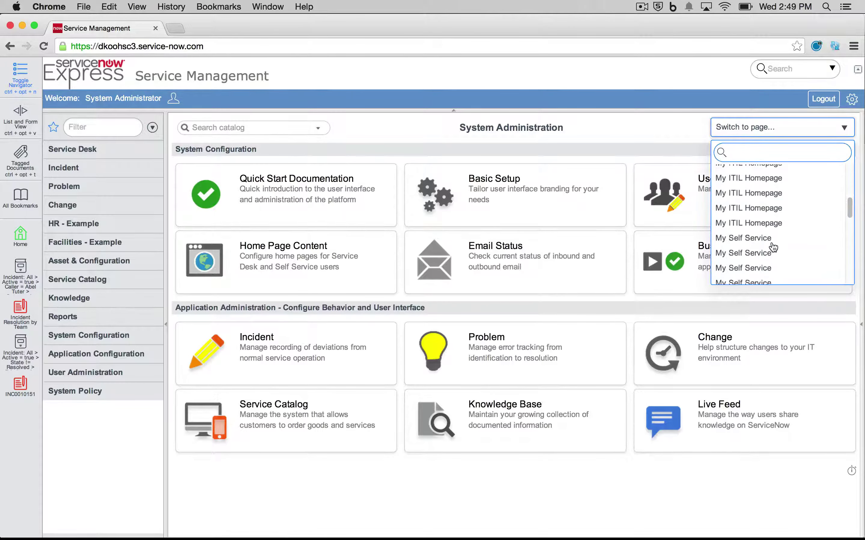
scroll(773, 247, "down", 3)
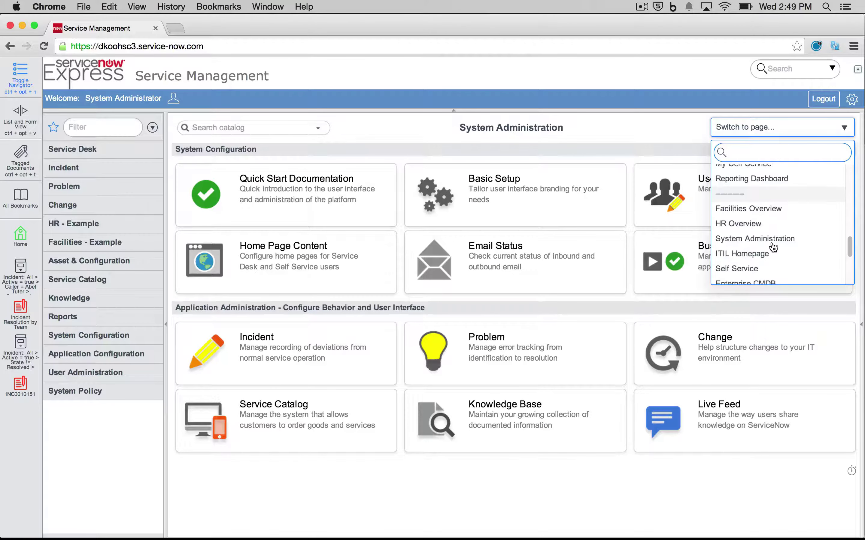
scroll(773, 246, "down", 1)
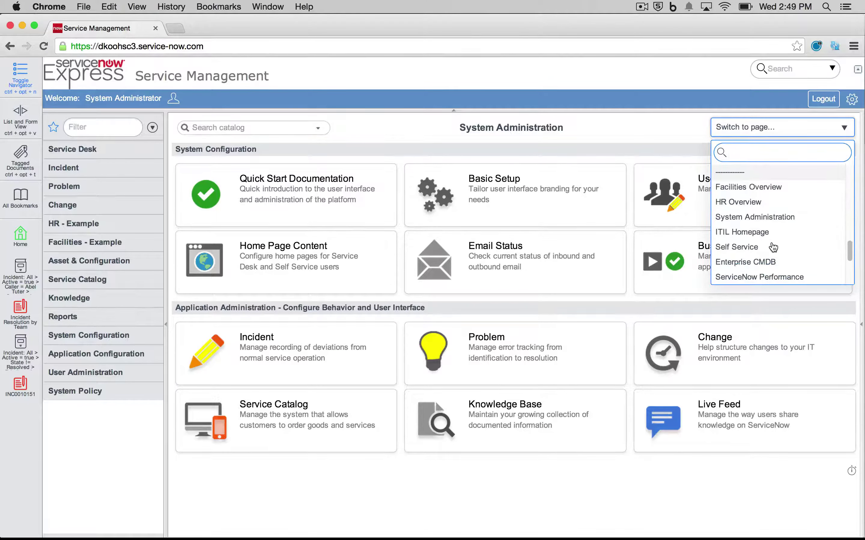
scroll(773, 247, "down", 2)
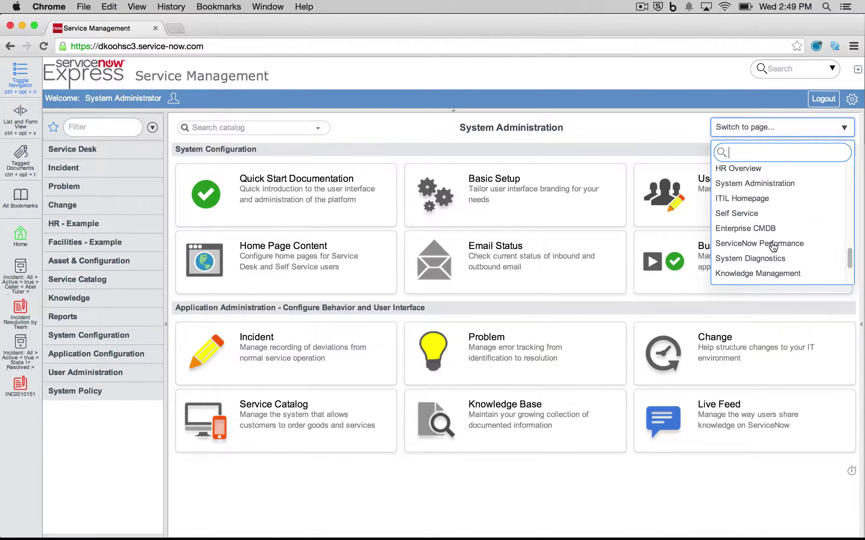
left_click(758, 214)
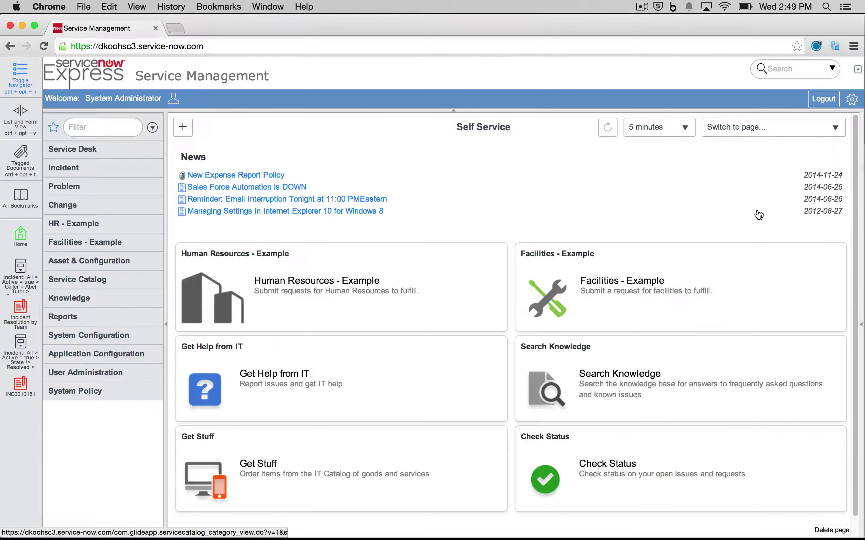
- Open Get Help from IT > Create Incident and set Category to Software
left_click(307, 376)
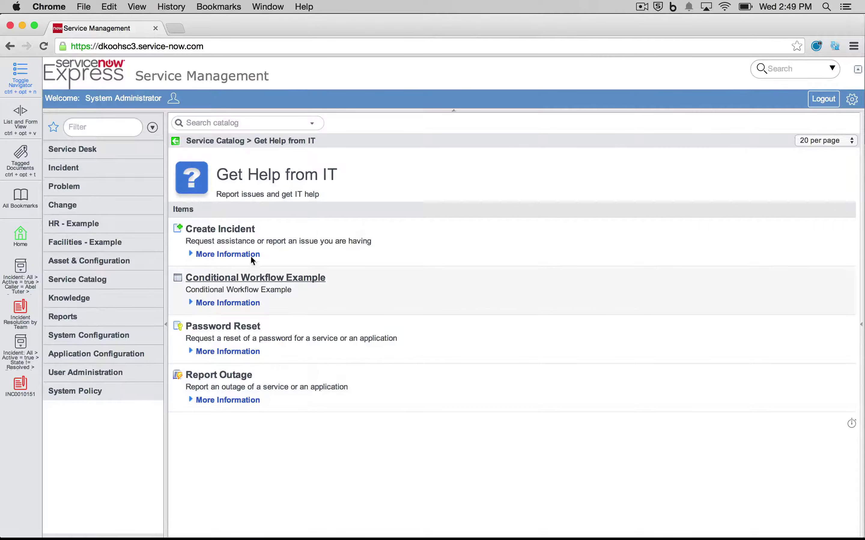
left_click(228, 231)
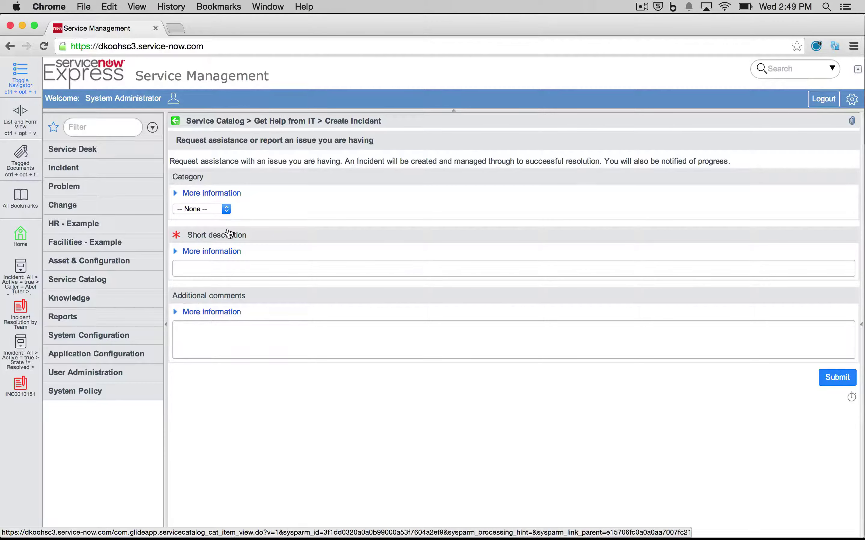
left_click(218, 211)
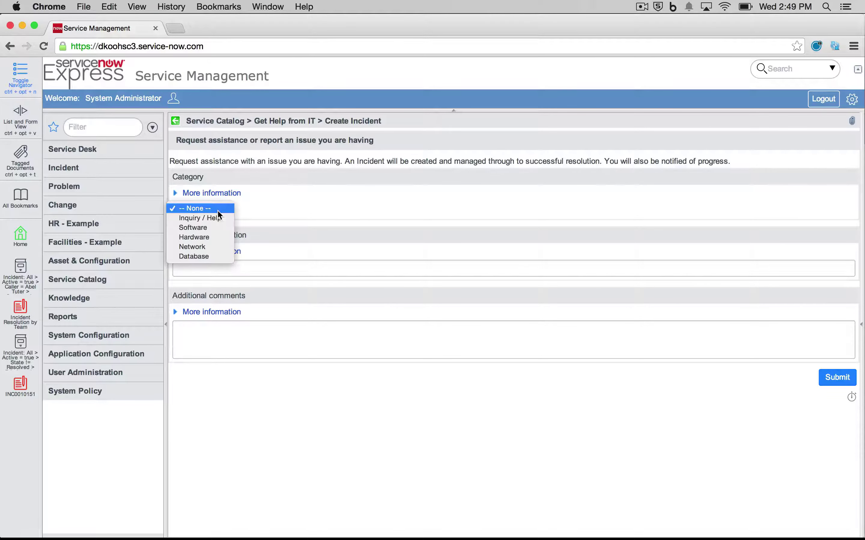
left_click(213, 227)
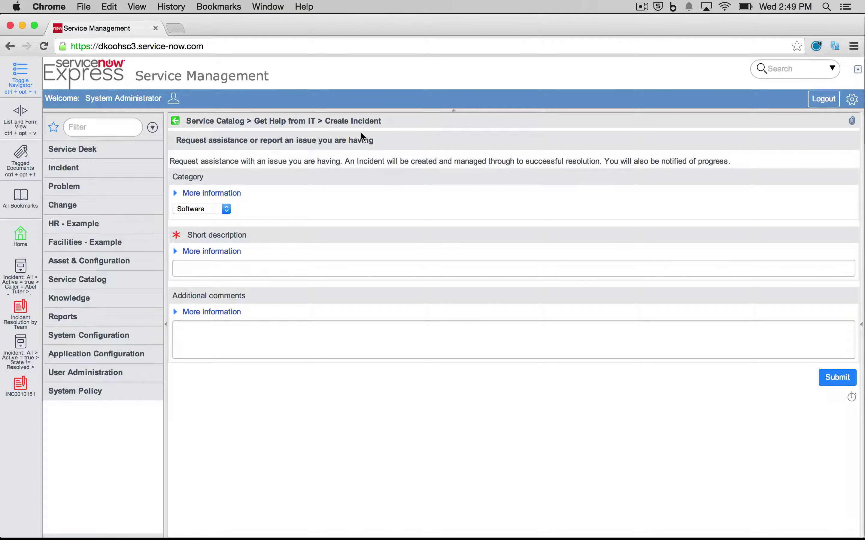
- Open the Catalog UI Policies list for the Create Incident item from its header menu
right_click(433, 121)
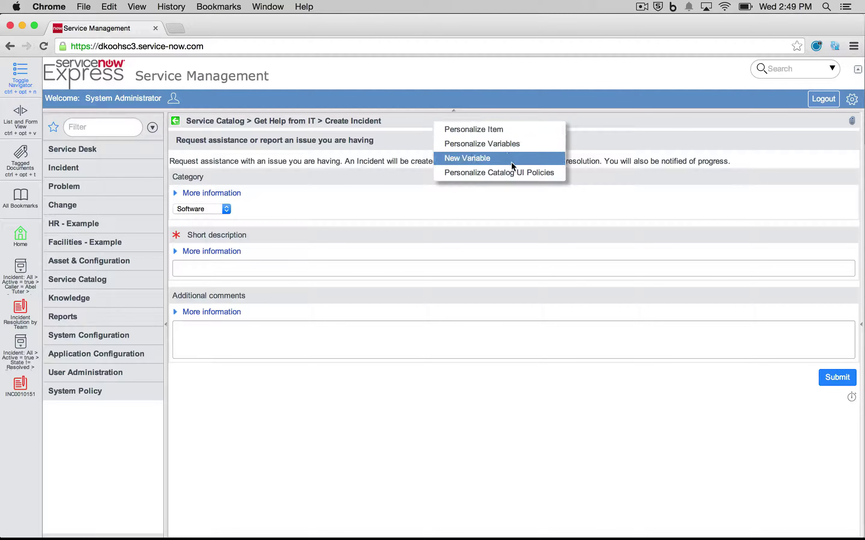
left_click(487, 172)
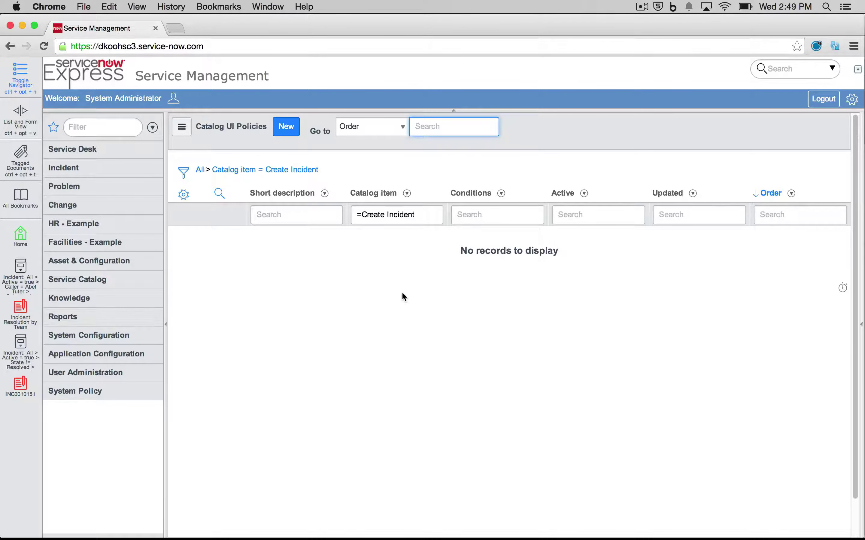
- Start a new catalog UI policy with short description 'Software additional comments toggle'
left_click(287, 133)
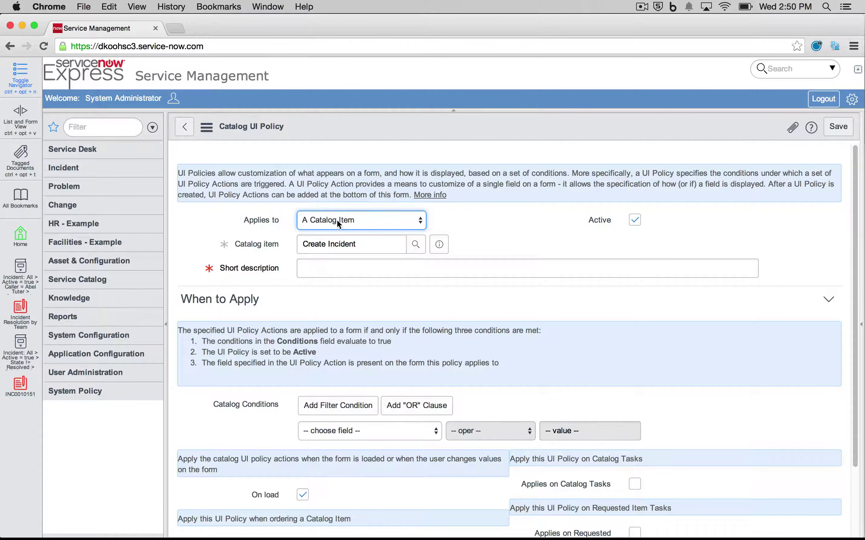
left_click(325, 267)
type("Softwa")
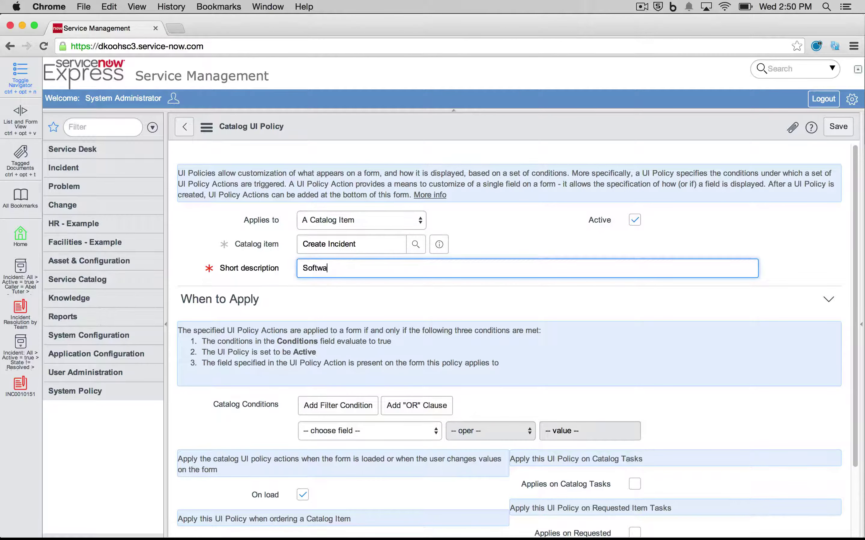
type("re additional comments toggle")
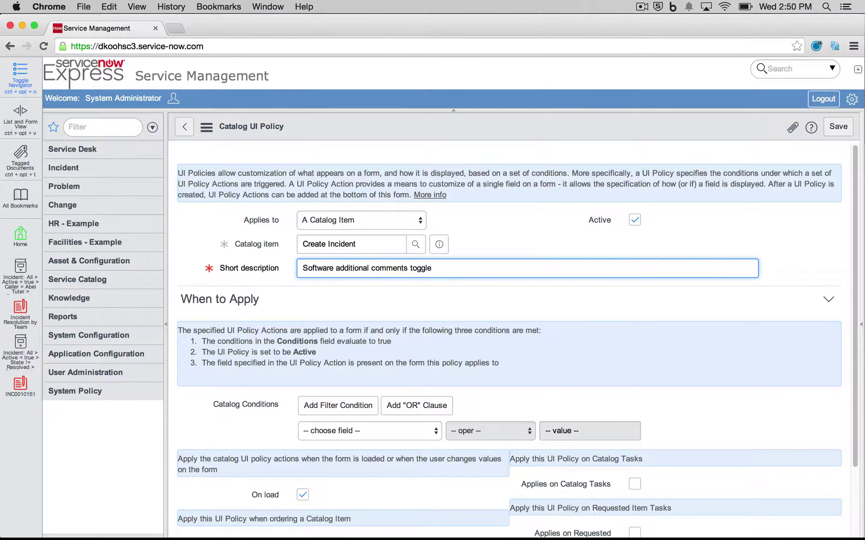
left_click(373, 315)
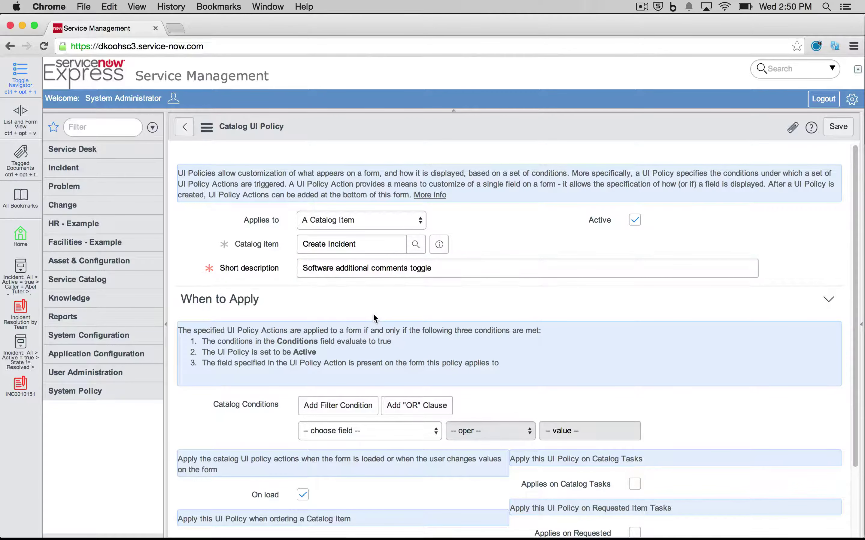
scroll(373, 316, "down", 3)
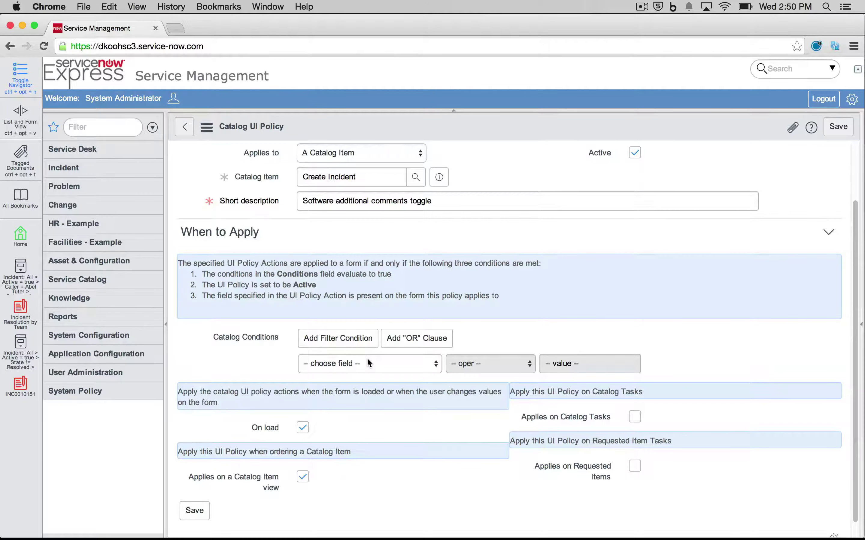
- Add the condition category is Software and save the policy
left_click(367, 360)
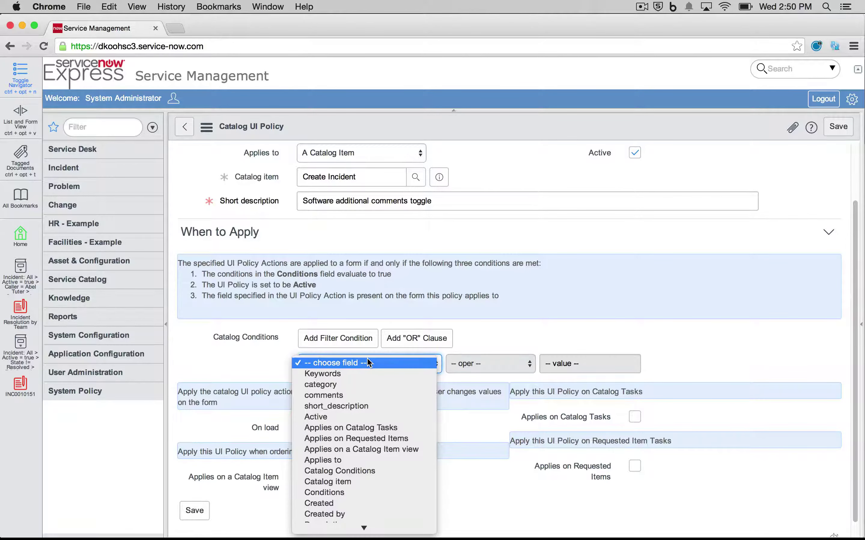
type("cata")
left_click(349, 385)
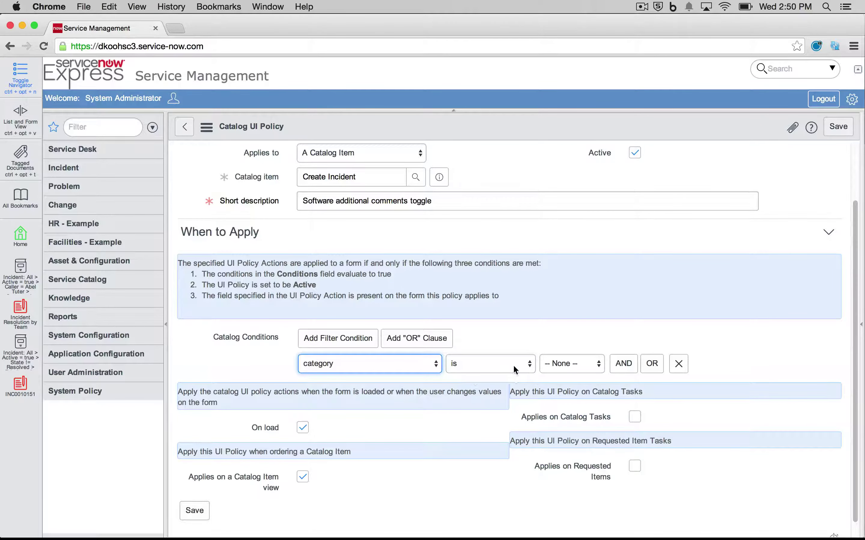
left_click(555, 364)
left_click(562, 383)
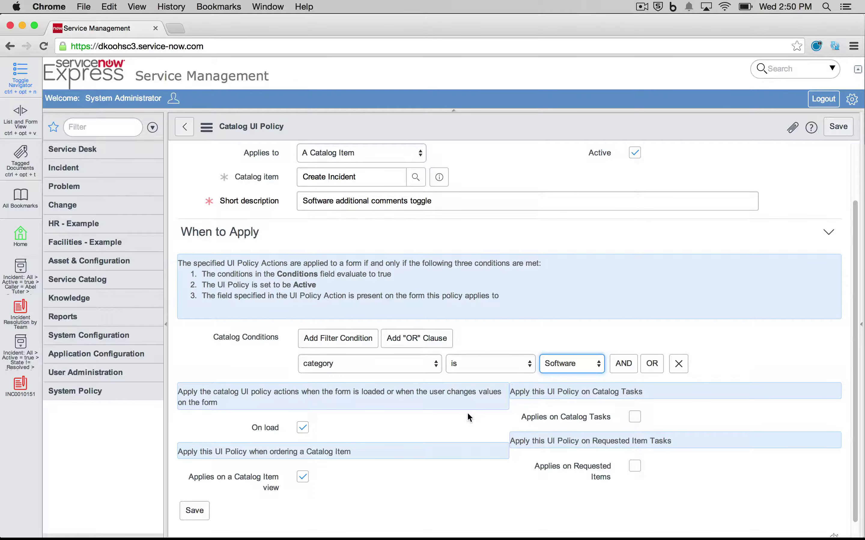
scroll(436, 418, "down", 1)
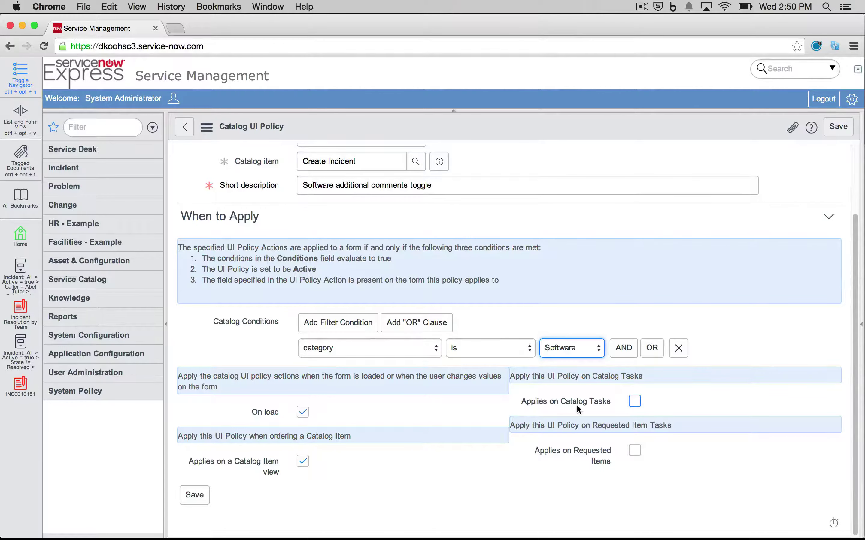
mouse_move(581, 401)
right_click(485, 130)
left_click(504, 137)
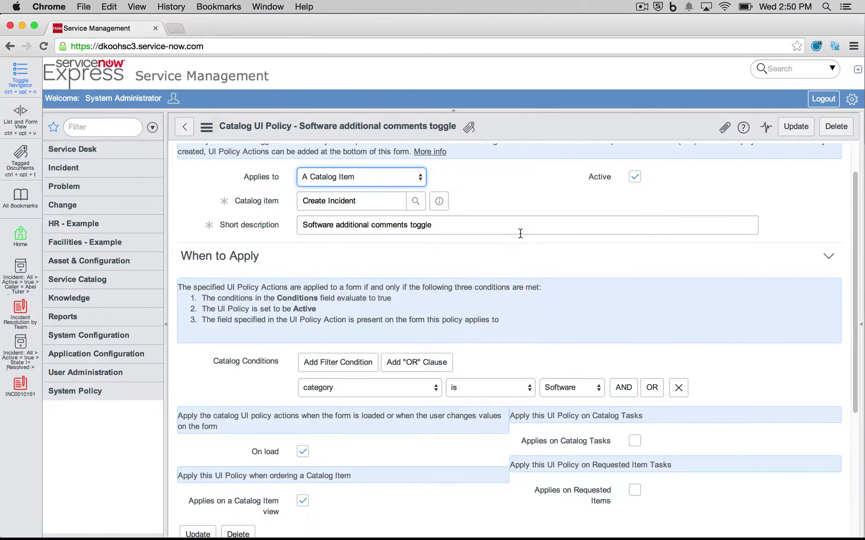
scroll(520, 234, "down", 1)
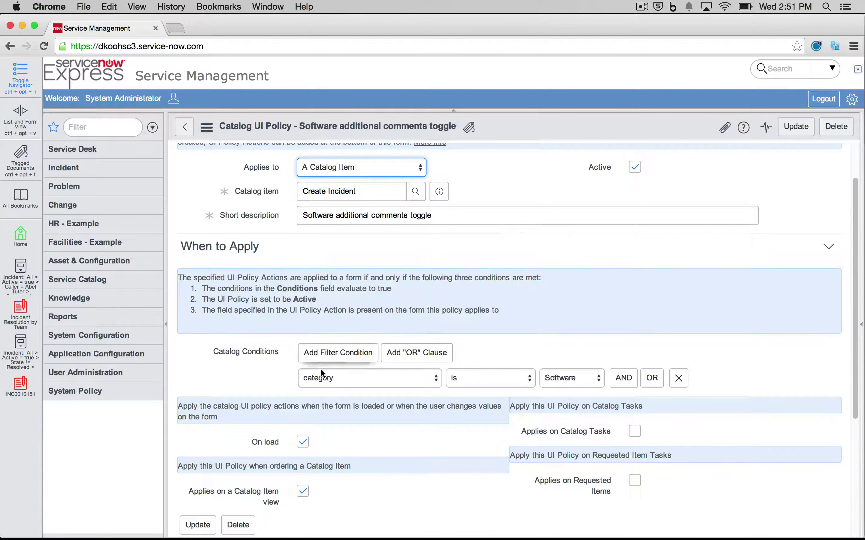
scroll(541, 367, "down", 5)
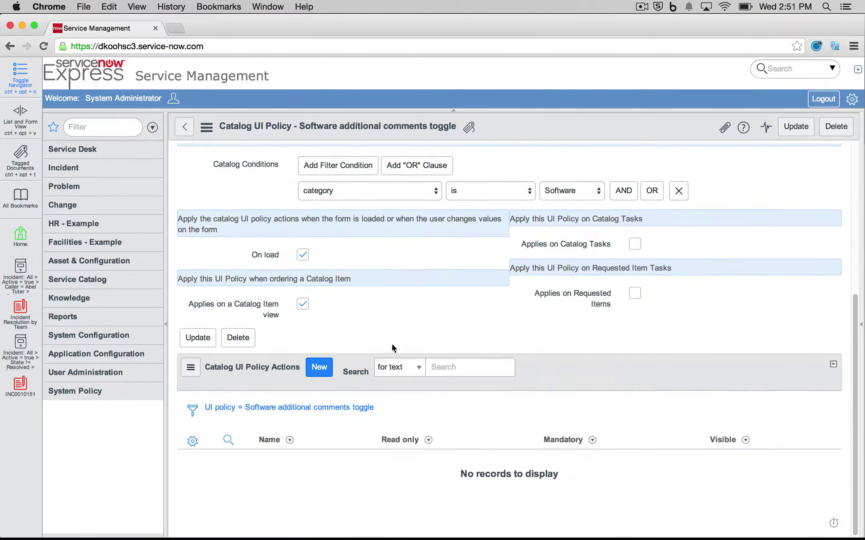
- Add a catalog UI policy action setting the comments variable to Visible False, and submit it
left_click(324, 369)
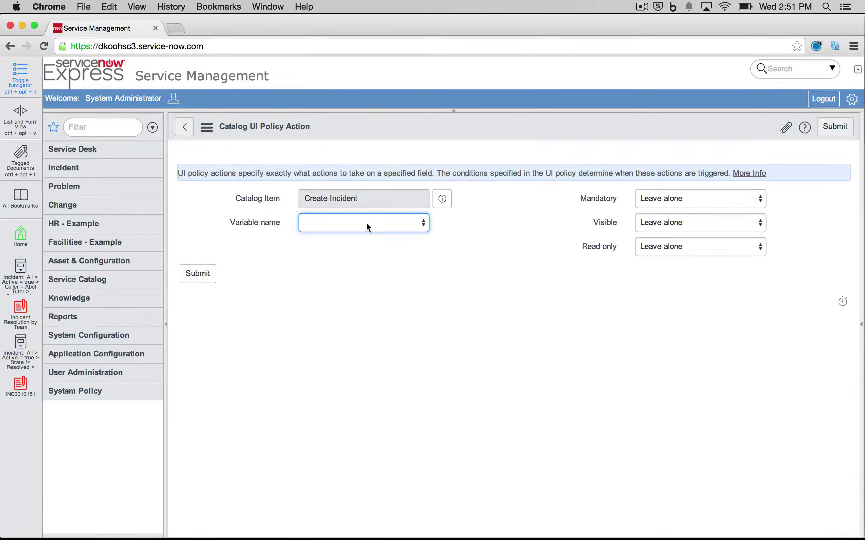
left_click(366, 224)
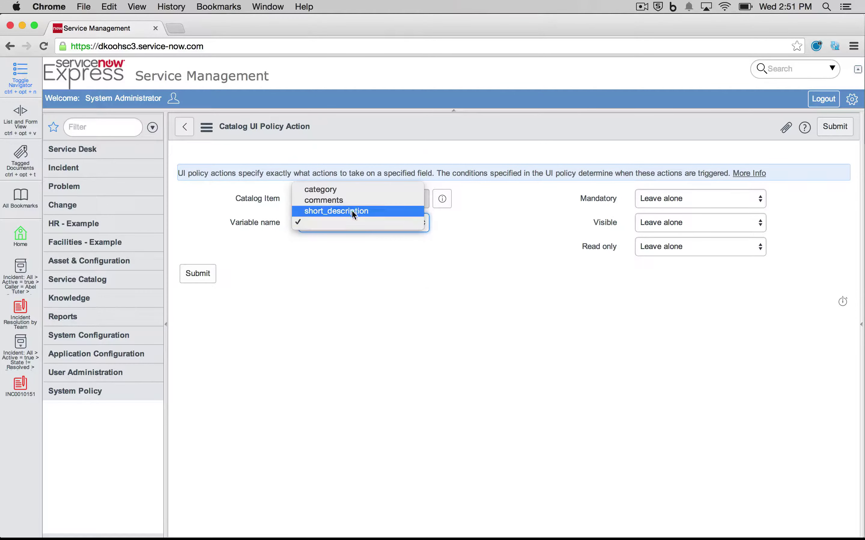
left_click(341, 200)
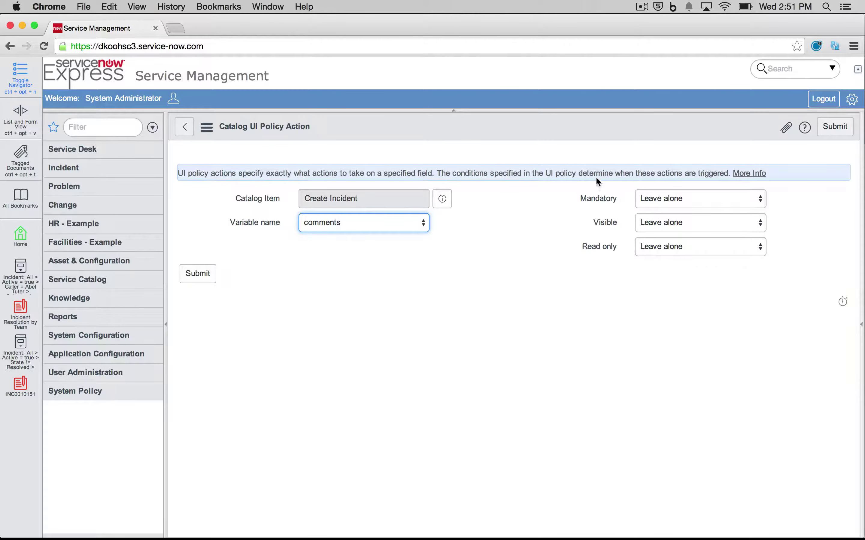
left_click(679, 222)
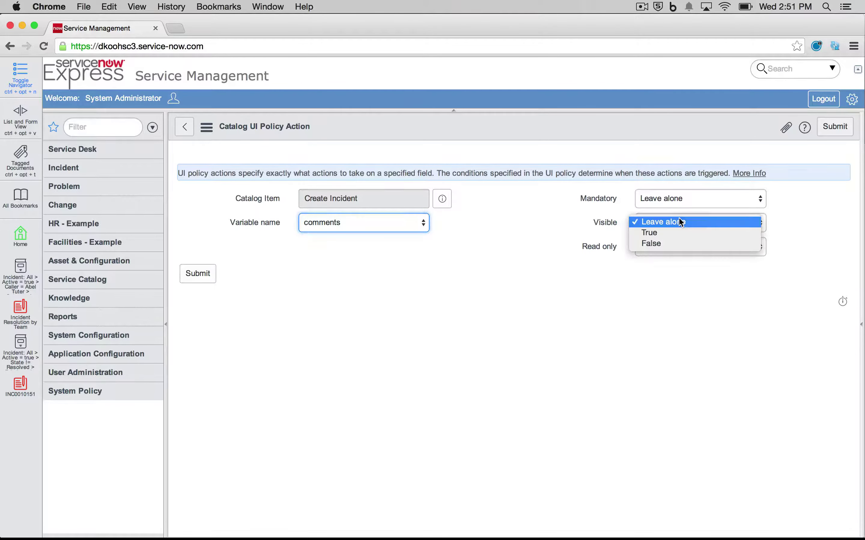
left_click(675, 245)
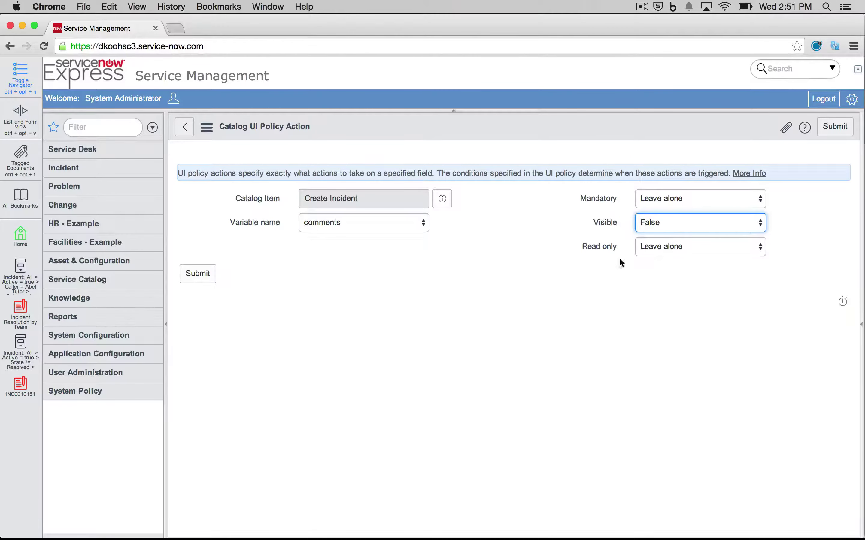
left_click(470, 275)
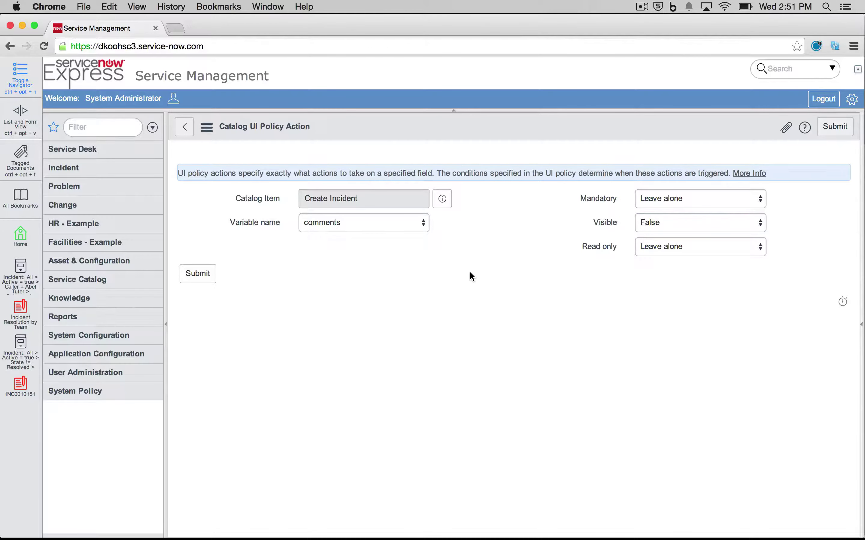
left_click(373, 226)
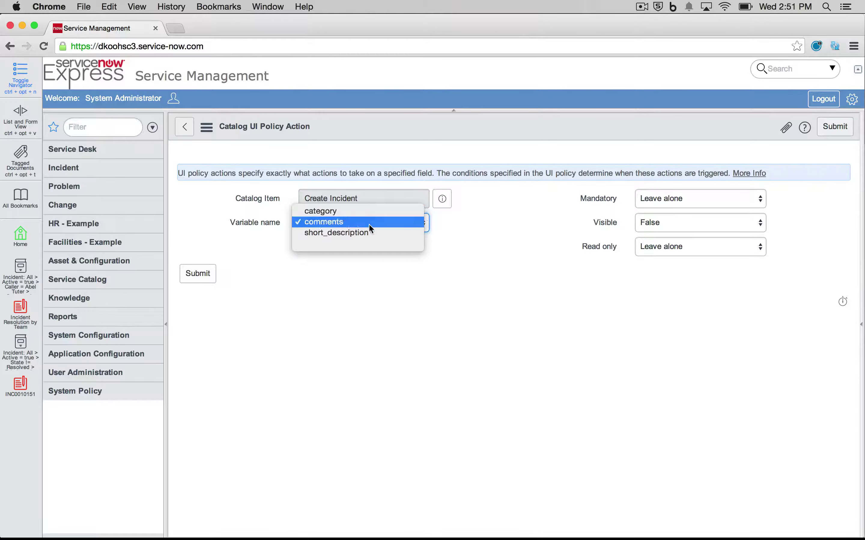
left_click(480, 253)
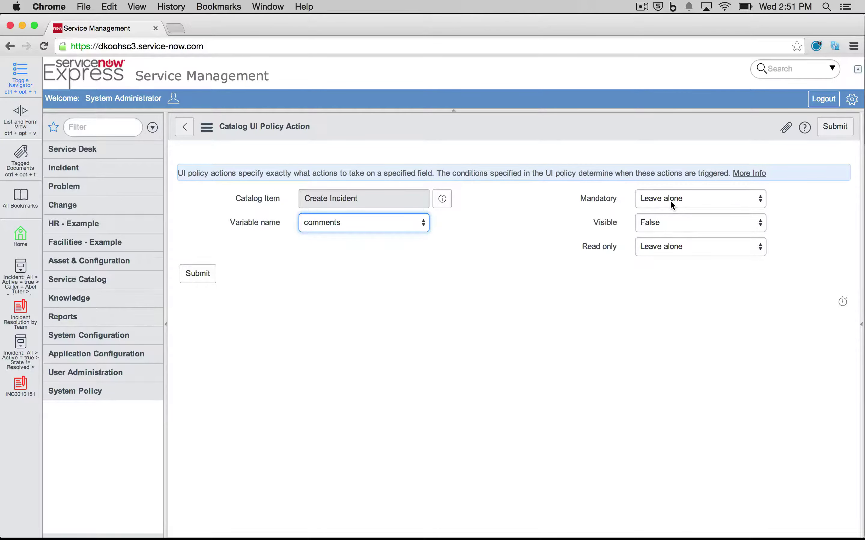
left_click(208, 275)
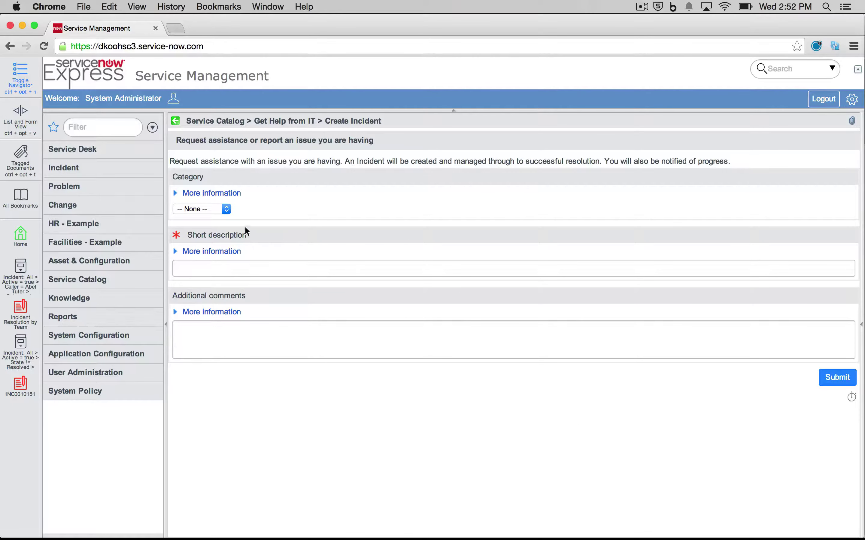
- On Create Incident, choose Software then Inquiry / Help to confirm Additional comments hides and returns
left_click(224, 211)
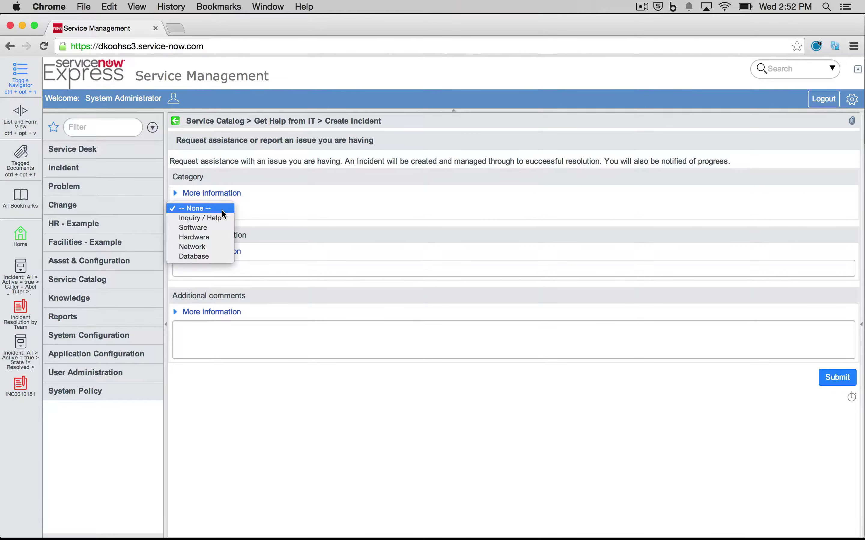
left_click(207, 228)
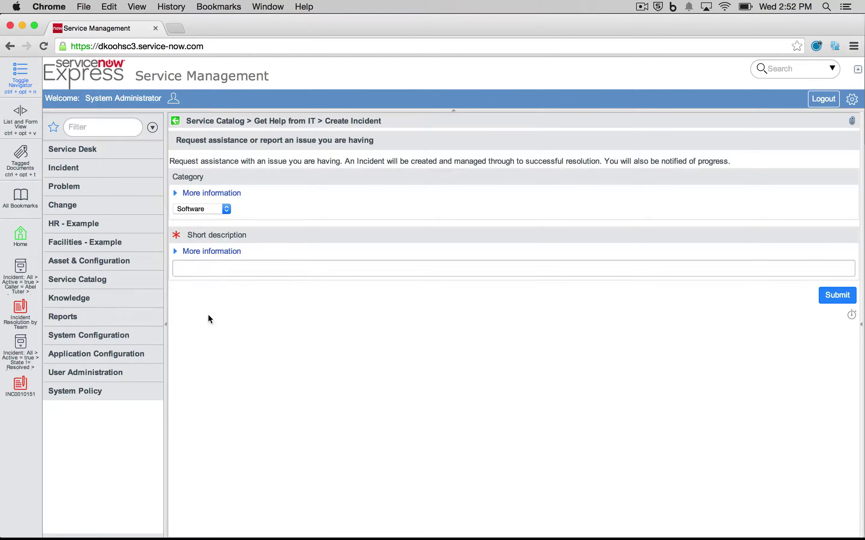
left_click(211, 206)
left_click(209, 198)
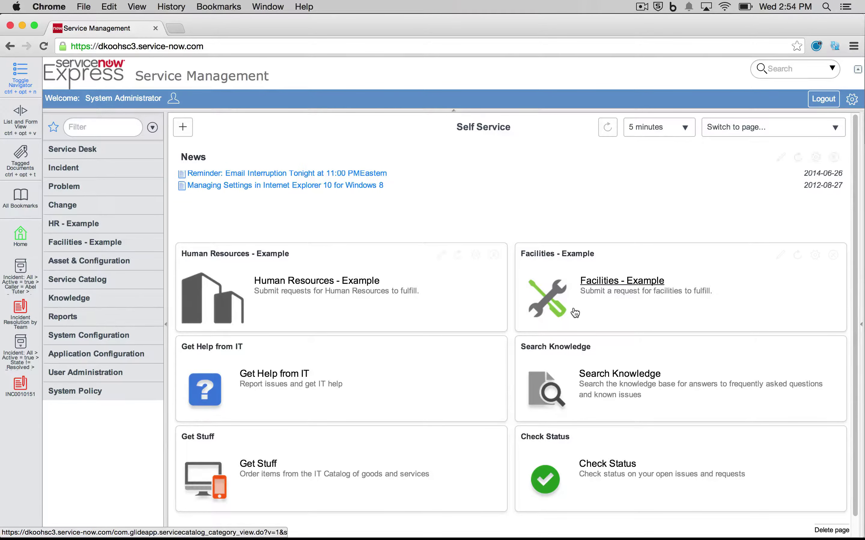
- Open Facility Cleaning Request under Facilities - Example and inspect its Requested completion time and Affected location fields
left_click(603, 290)
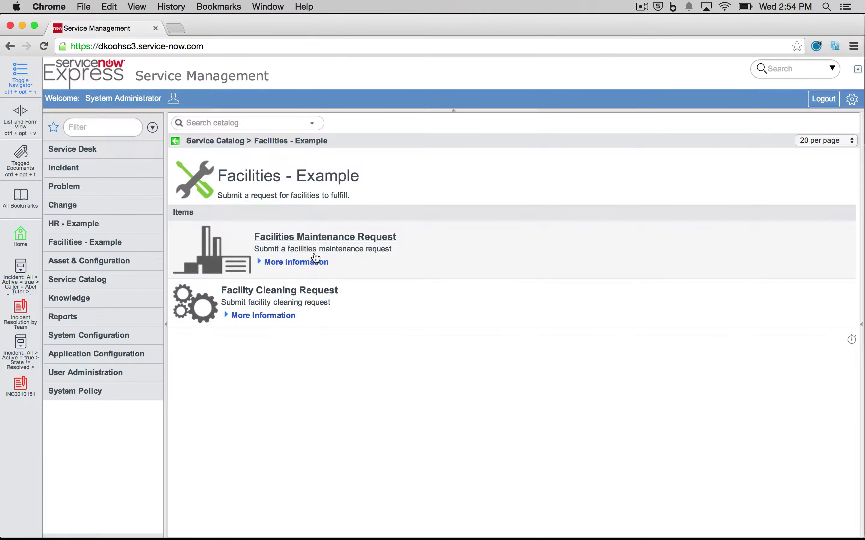
left_click(303, 291)
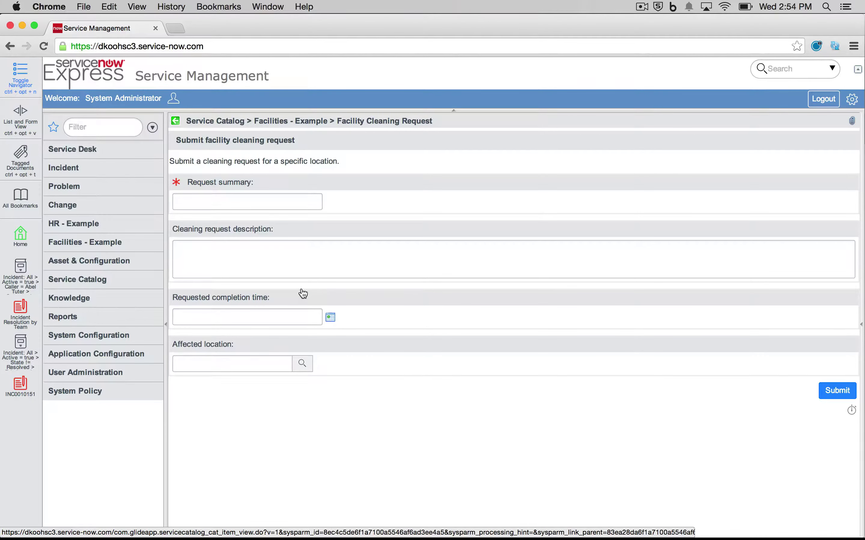
left_click(245, 318)
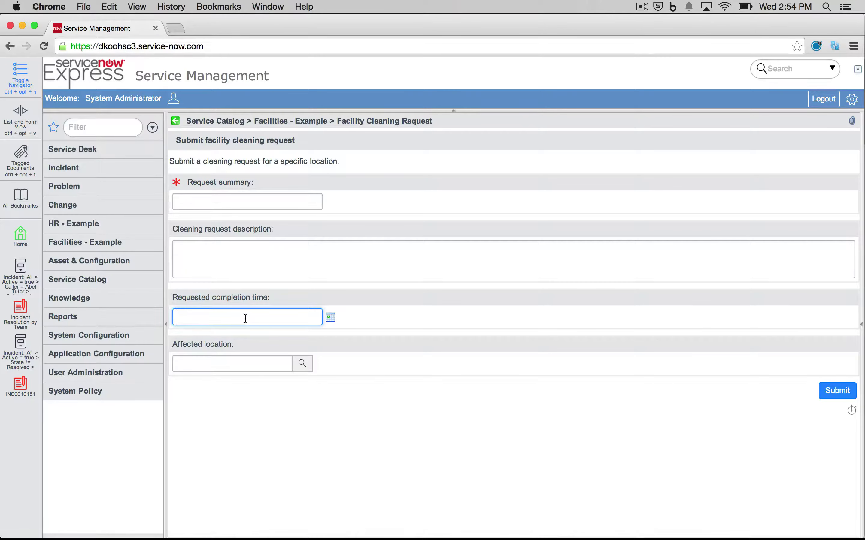
left_click(231, 365)
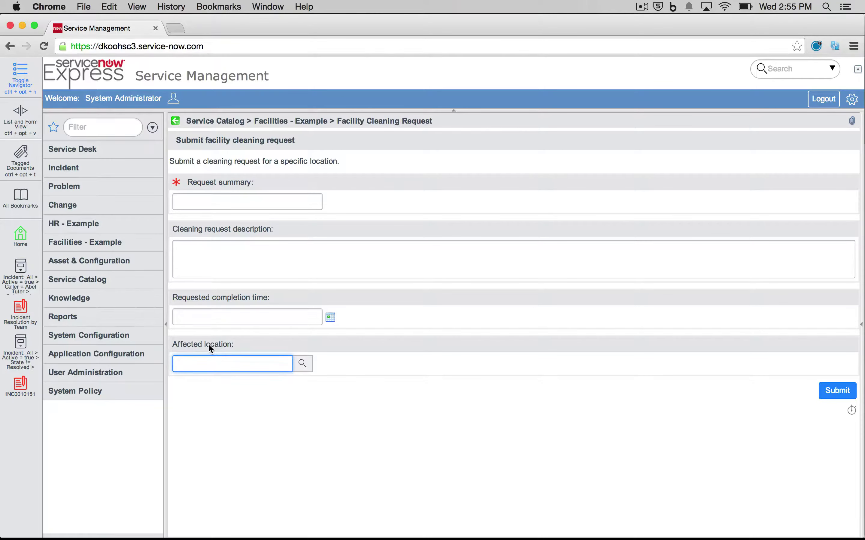
left_click(228, 321)
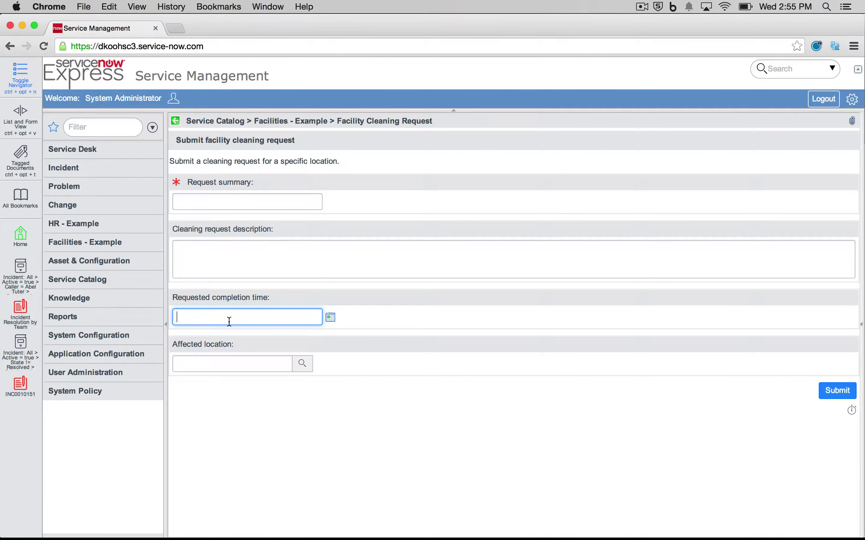
- Start a new catalog UI policy for Facility Cleaning Request titled 'Popup of location affected'
right_click(510, 121)
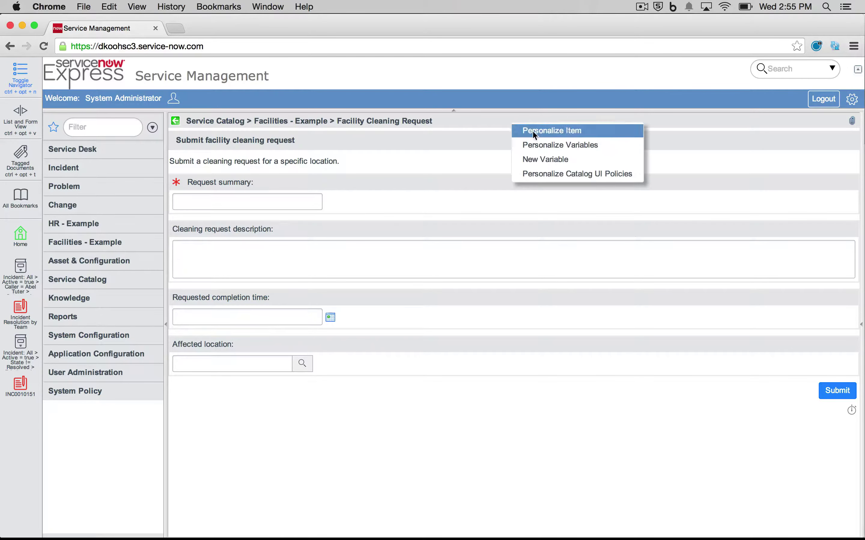
left_click(567, 173)
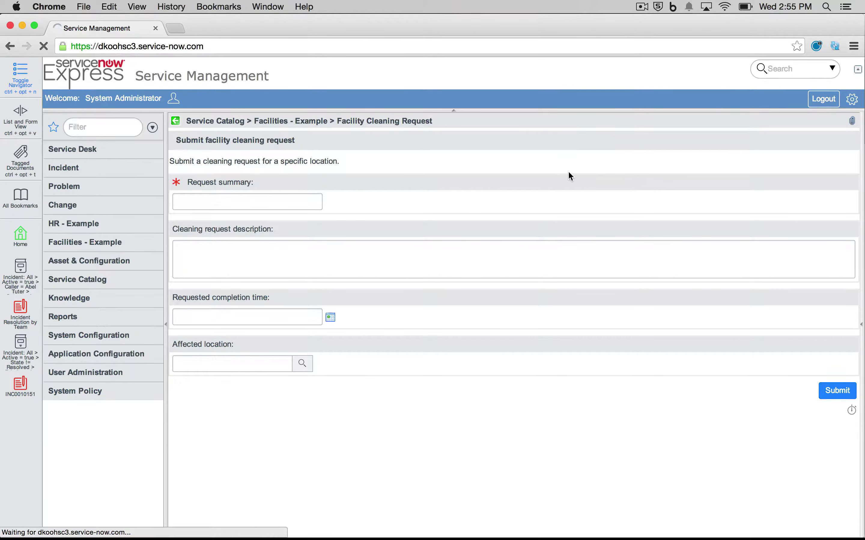
left_click(286, 127)
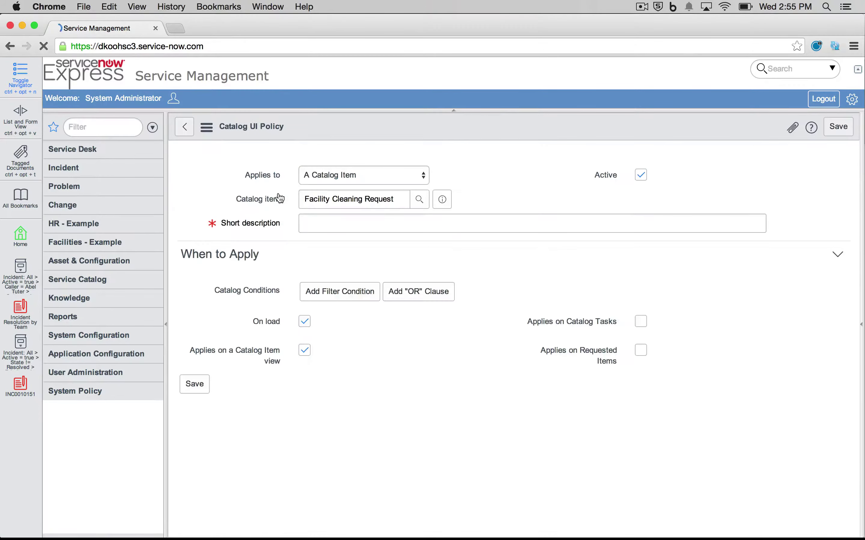
left_click(322, 269)
type("Popup ")
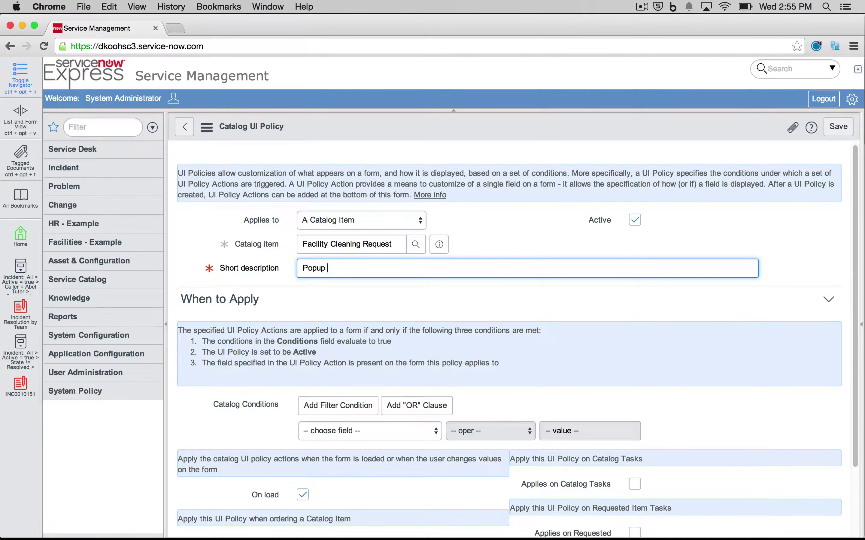
type("of location affected")
- Set the policy condition to due_date is not empty and save it
left_click(331, 428)
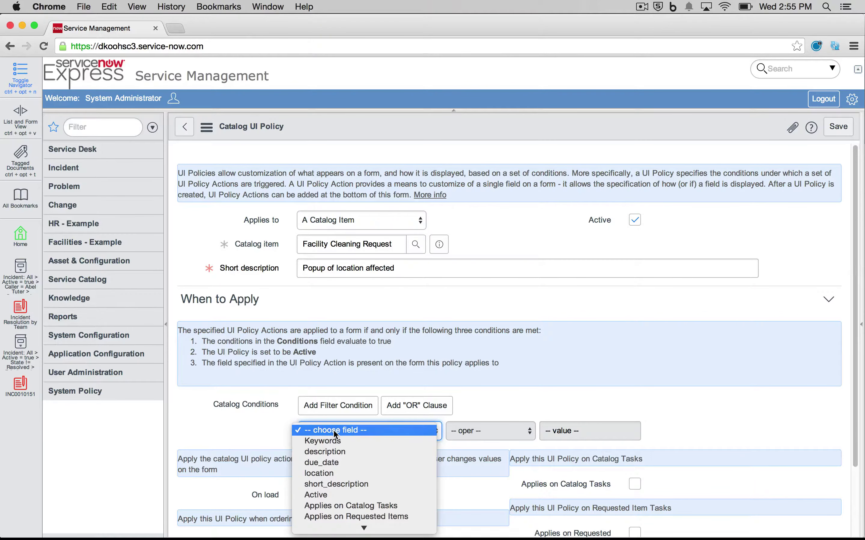
scroll(332, 429, "down", 2)
scroll(337, 443, "down", 10)
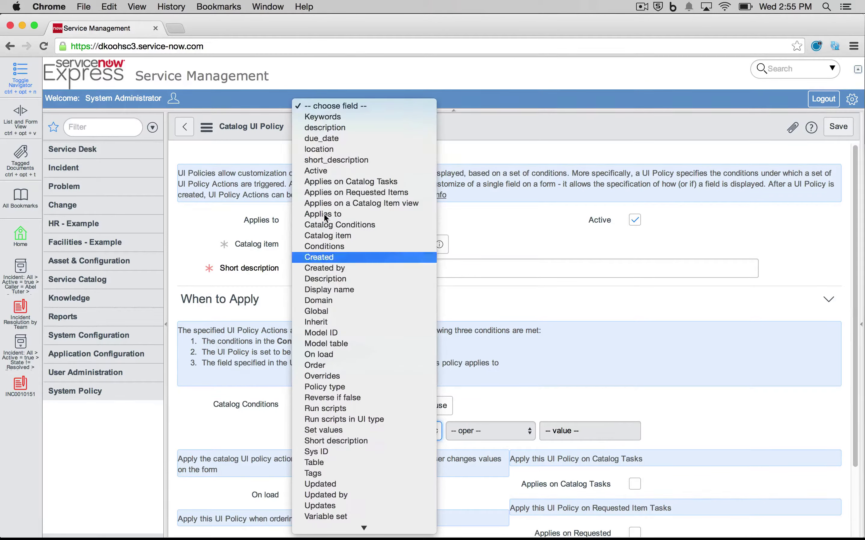
key("Escape")
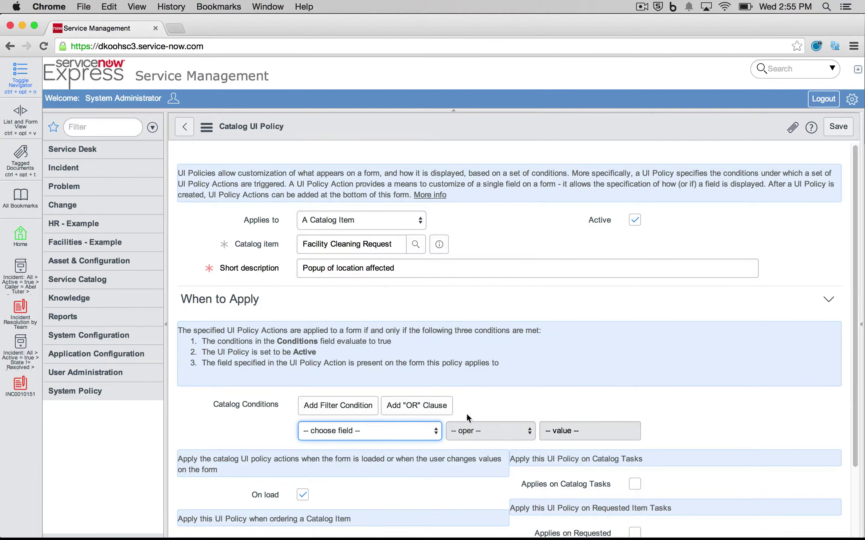
key("d")
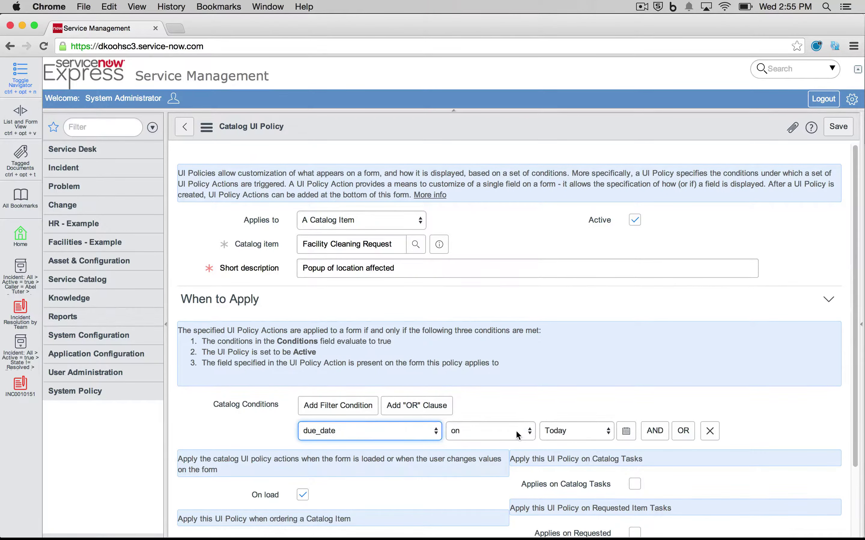
left_click(515, 430)
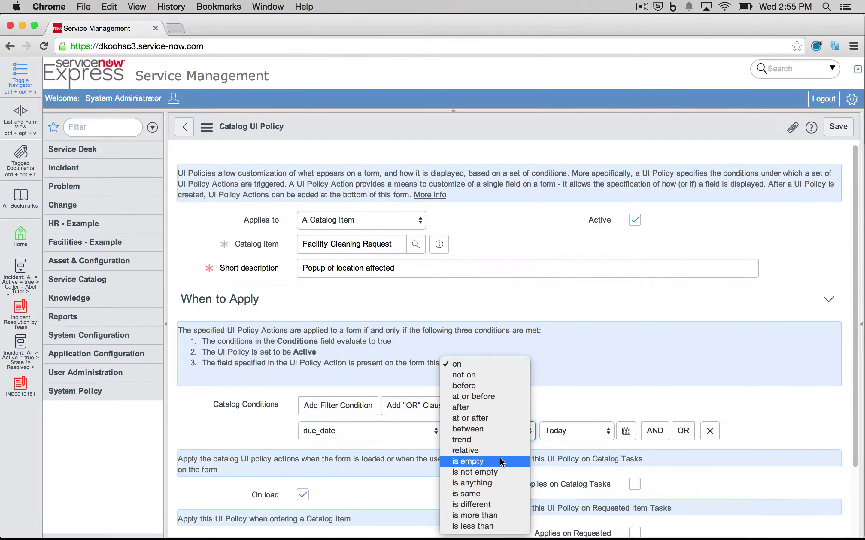
left_click(496, 473)
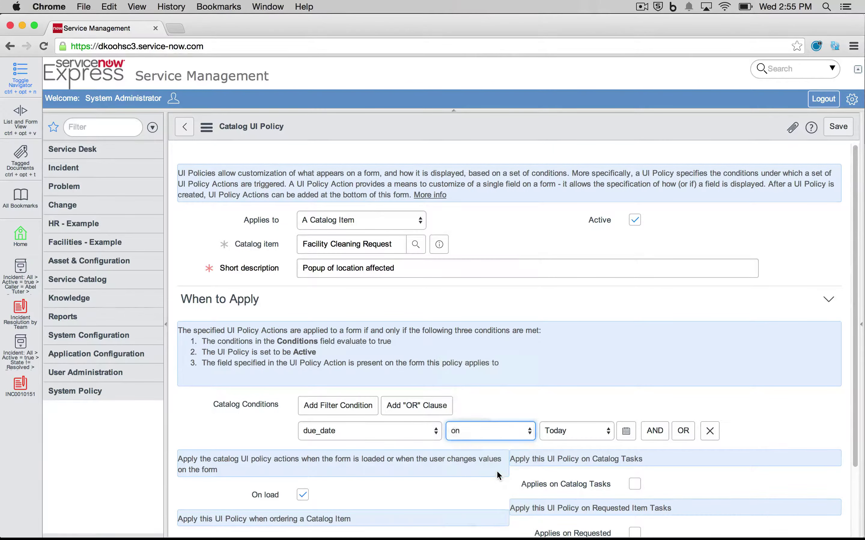
scroll(661, 414, "down", 3)
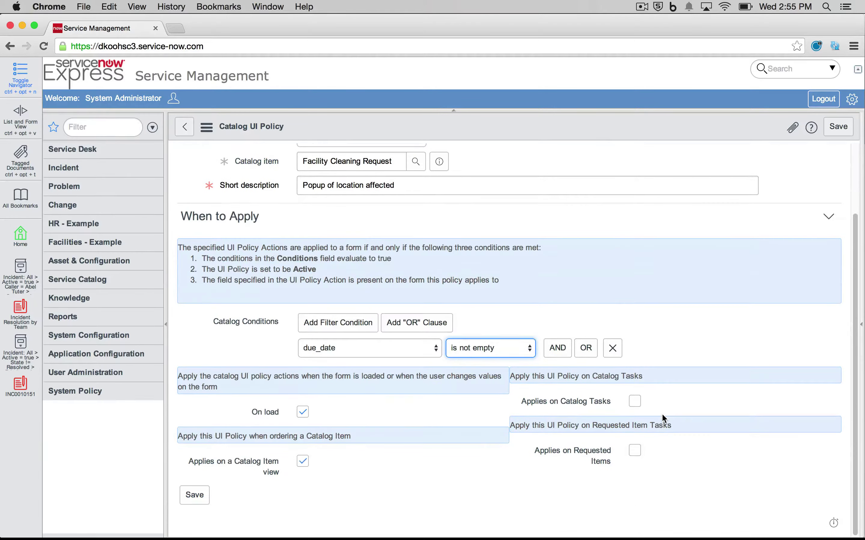
right_click(468, 128)
left_click(475, 132)
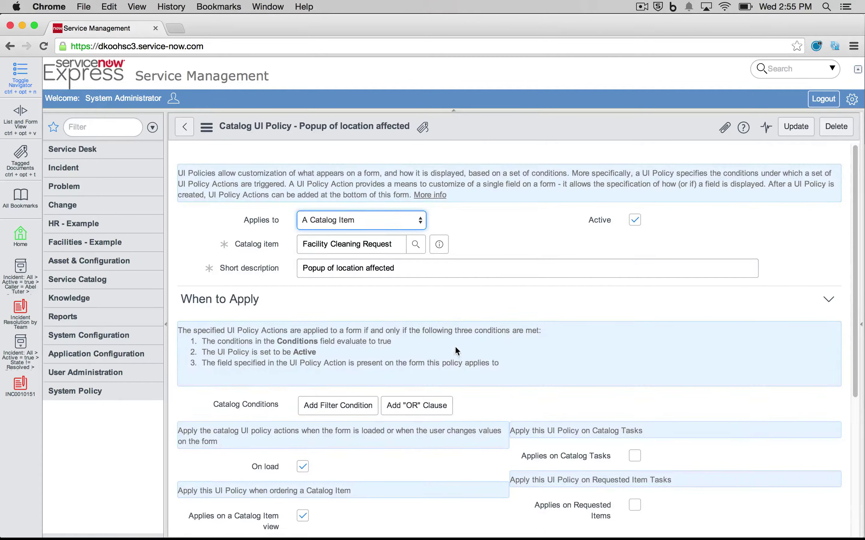
scroll(447, 345, "down", 10)
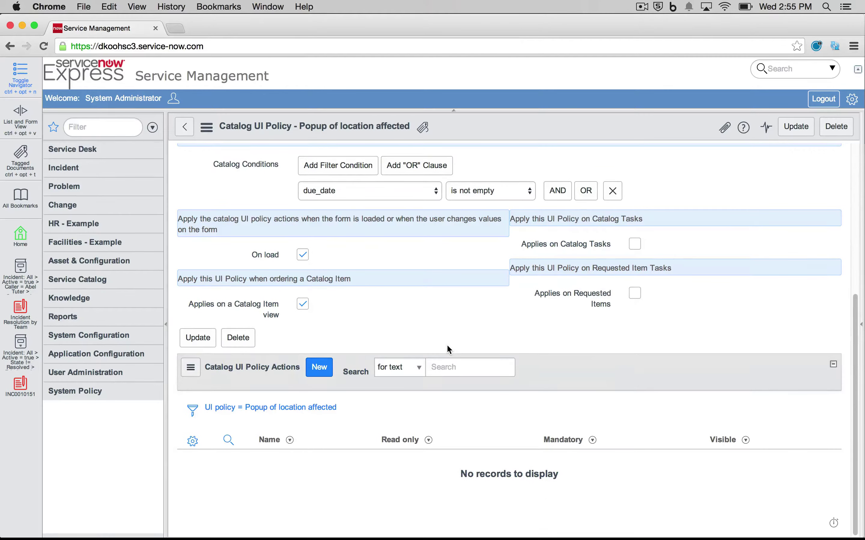
- Add a policy action setting the location variable to Visible True and Mandatory True
left_click(321, 372)
left_click(356, 224)
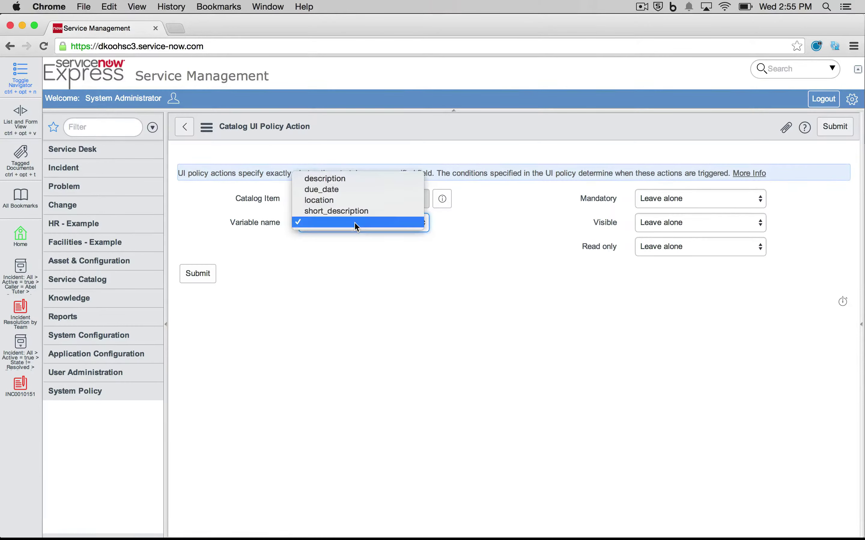
left_click(358, 203)
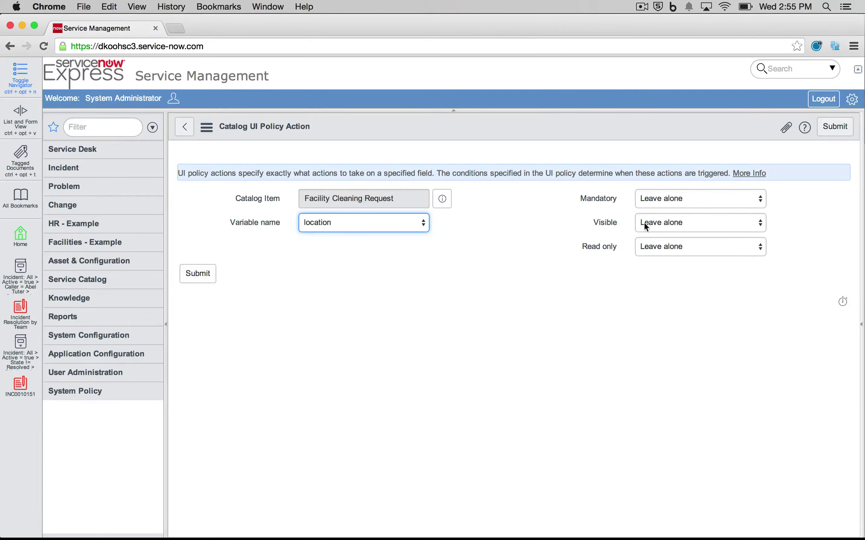
left_click(660, 225)
left_click(656, 232)
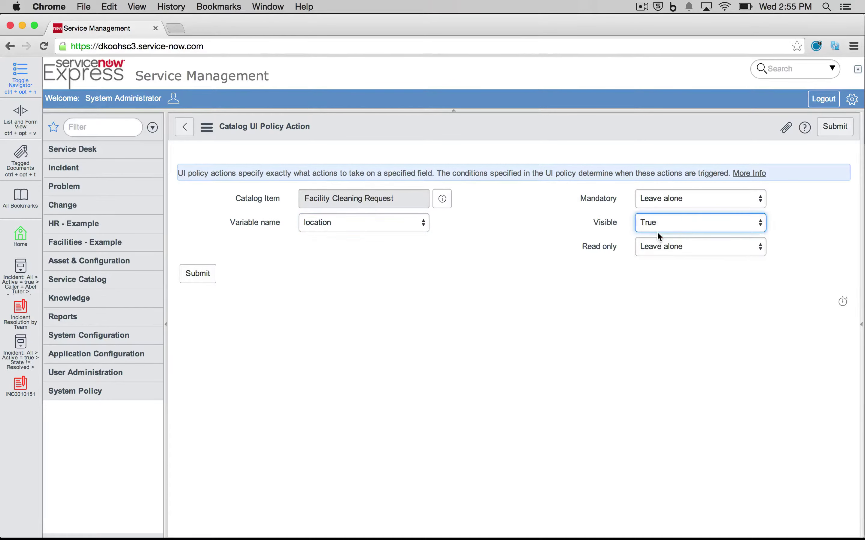
left_click(660, 201)
left_click(657, 209)
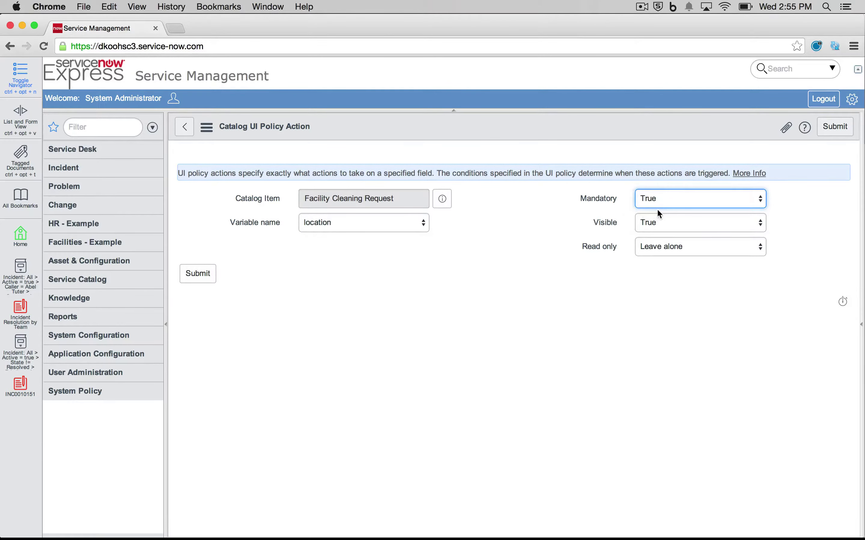
left_click(536, 340)
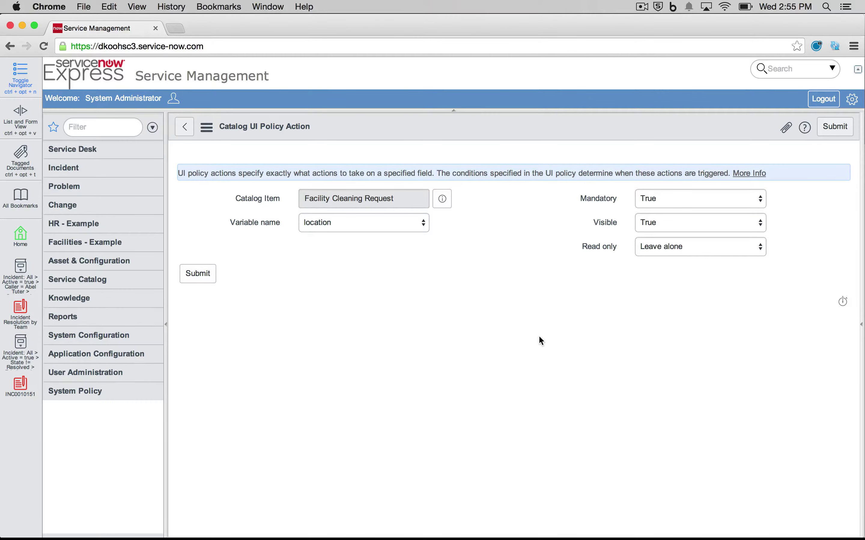
left_click(199, 274)
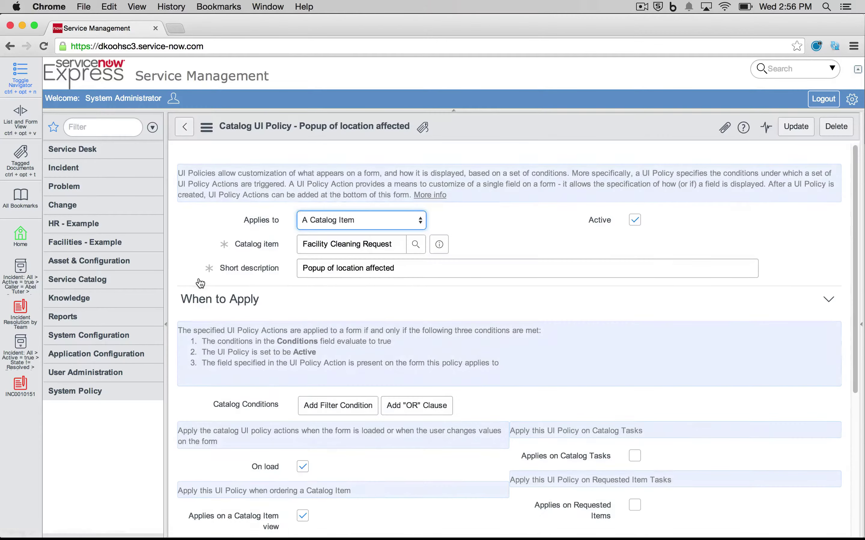
left_click(439, 244)
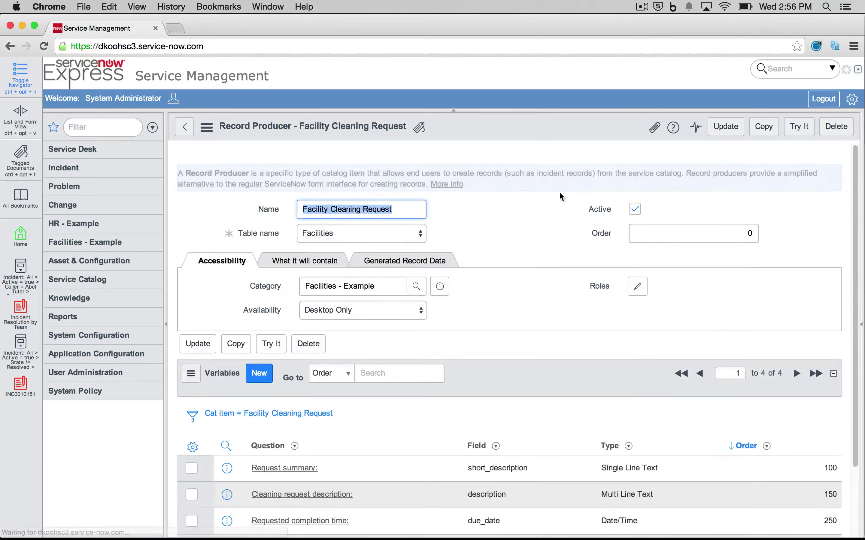
left_click(797, 132)
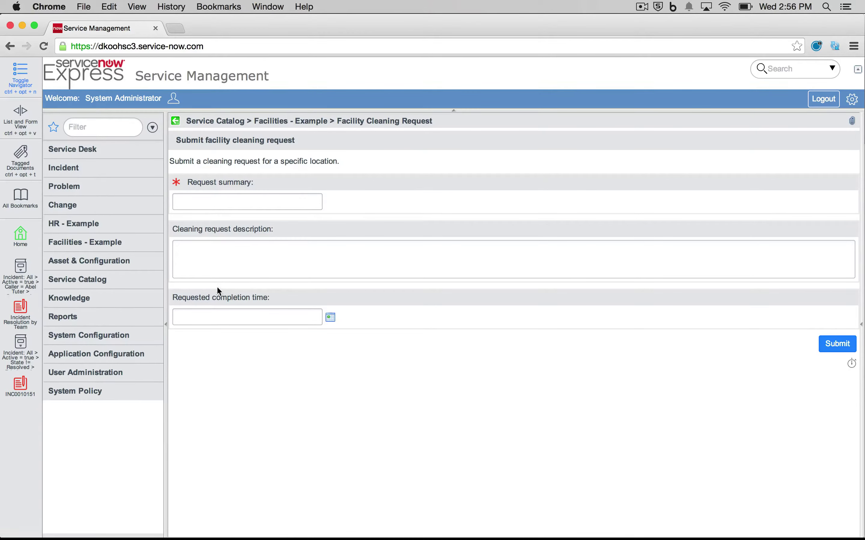
left_click(270, 321)
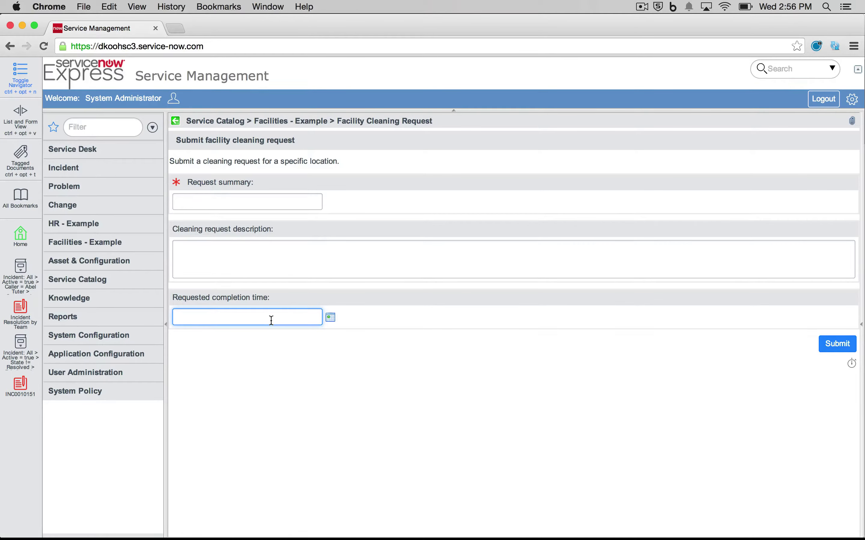
left_click(330, 319)
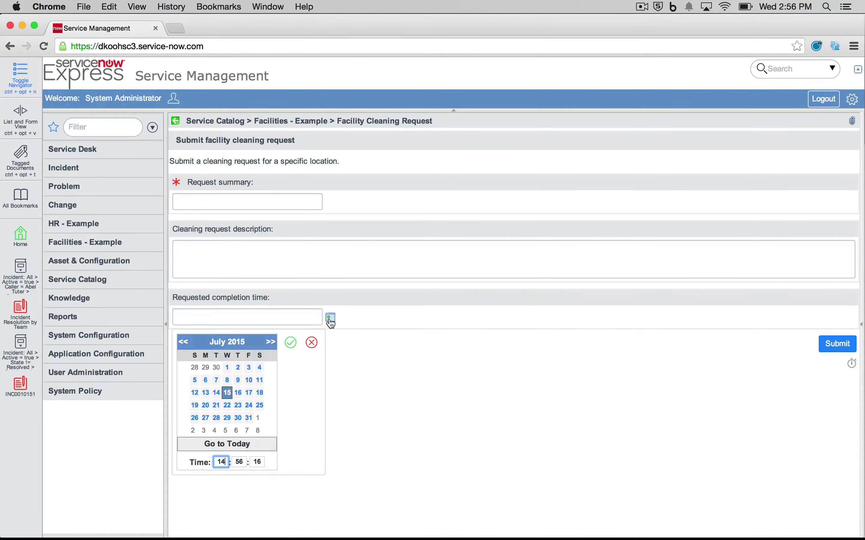
left_click(290, 343)
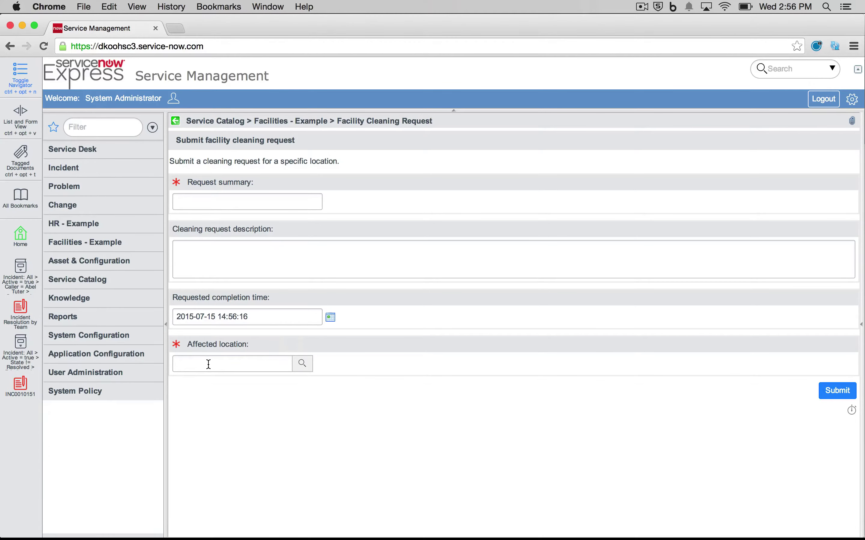
left_click(222, 365)
left_click(180, 345)
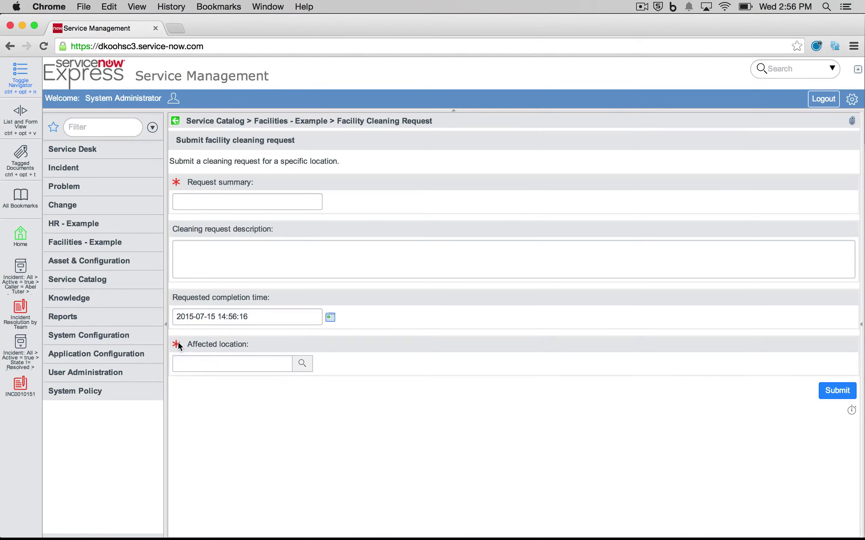